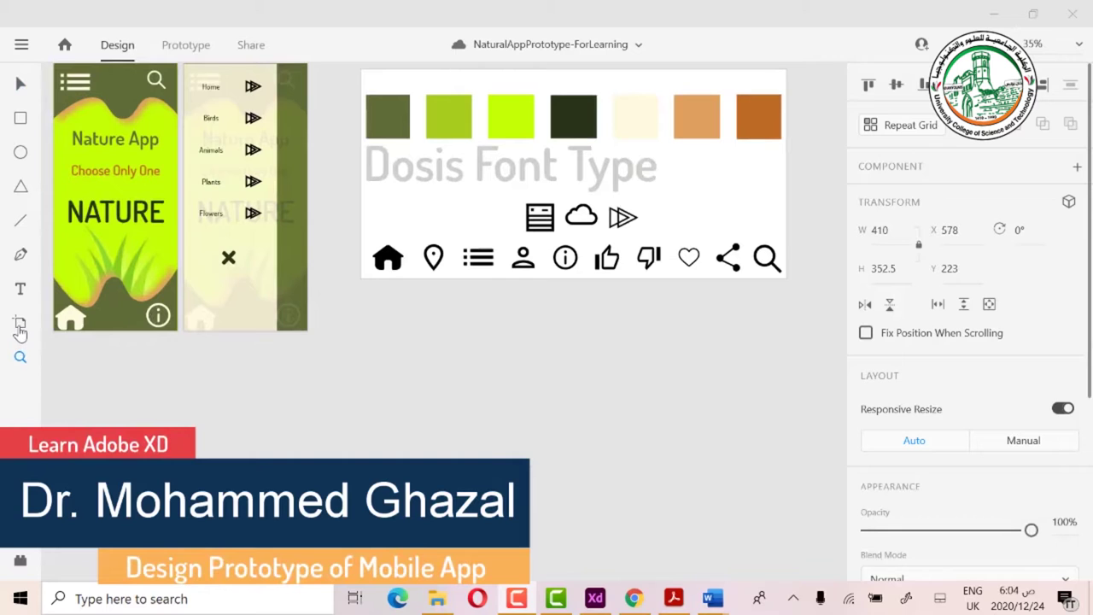
# - Add a blank 414 × 896 iPhone XR, XS Max, 11 artboard to the document
pyautogui.click(19, 325)
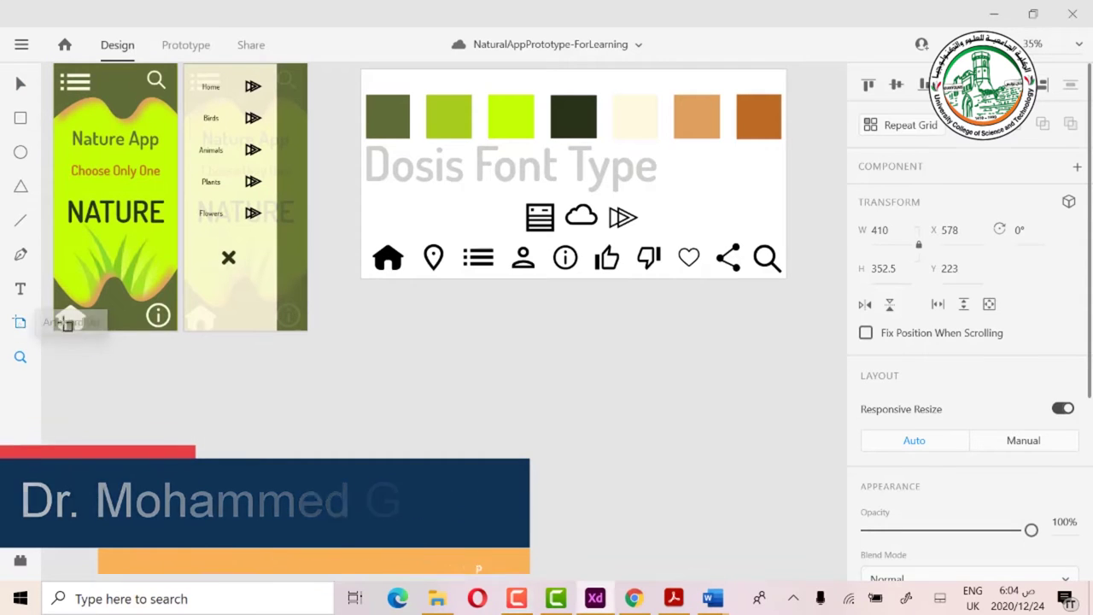
pyautogui.click(471, 335)
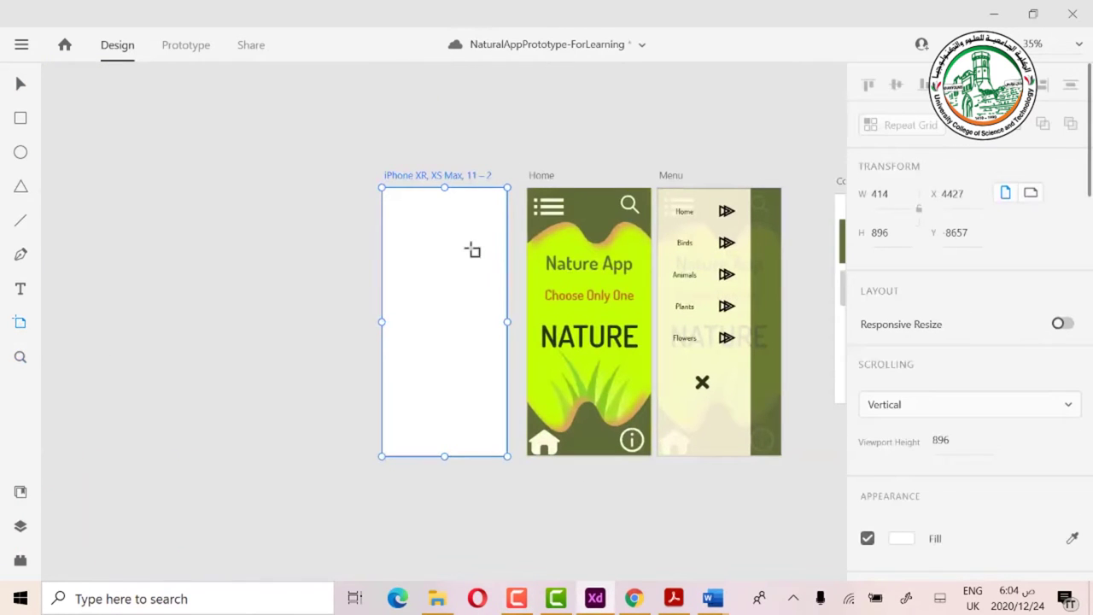
pyautogui.press('z')
pyautogui.scroll(2, 435, 427)
pyautogui.scroll(3, 435, 427)
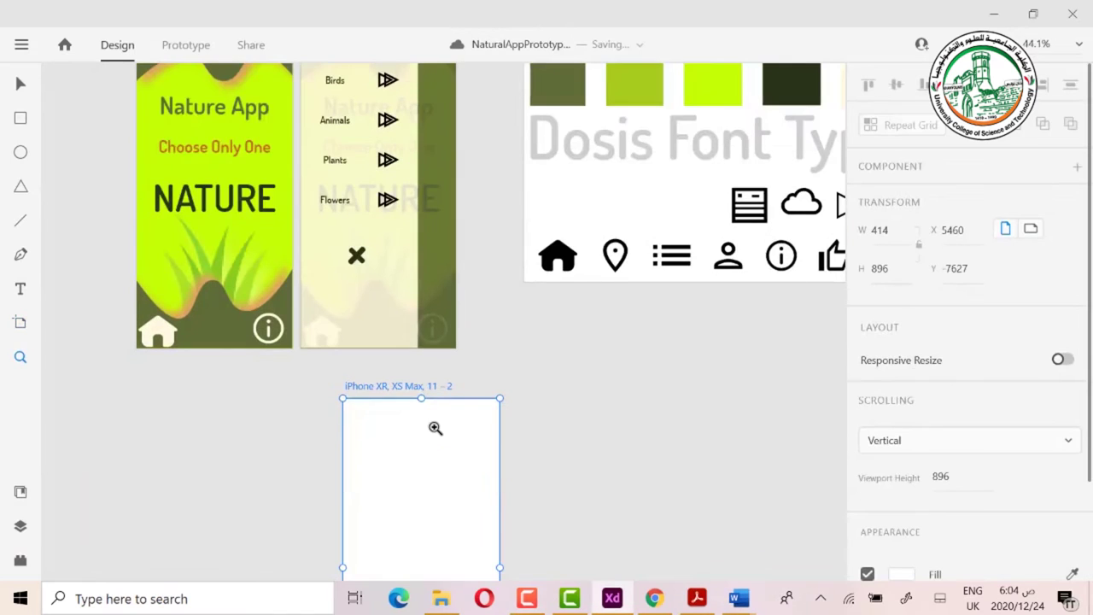
# - Position the new artboard beneath the color and icon sheet at about X 5930, Y -7783 and save the document
pyautogui.press('v')
pyautogui.moveTo(385, 385); pyautogui.dragTo(563, 326)
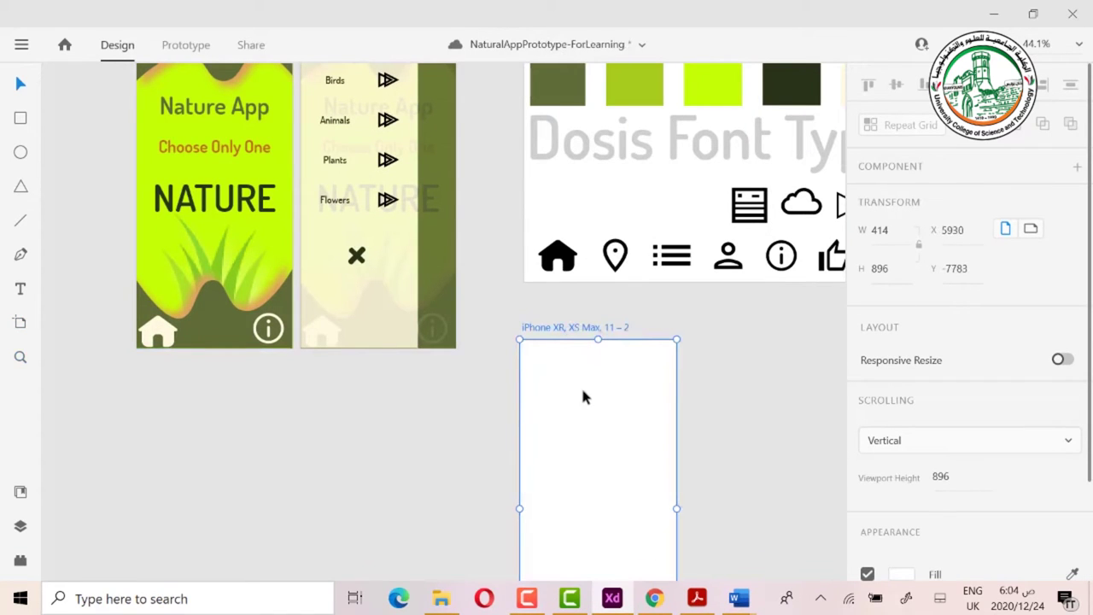
pyautogui.scroll(-5, 583, 396)
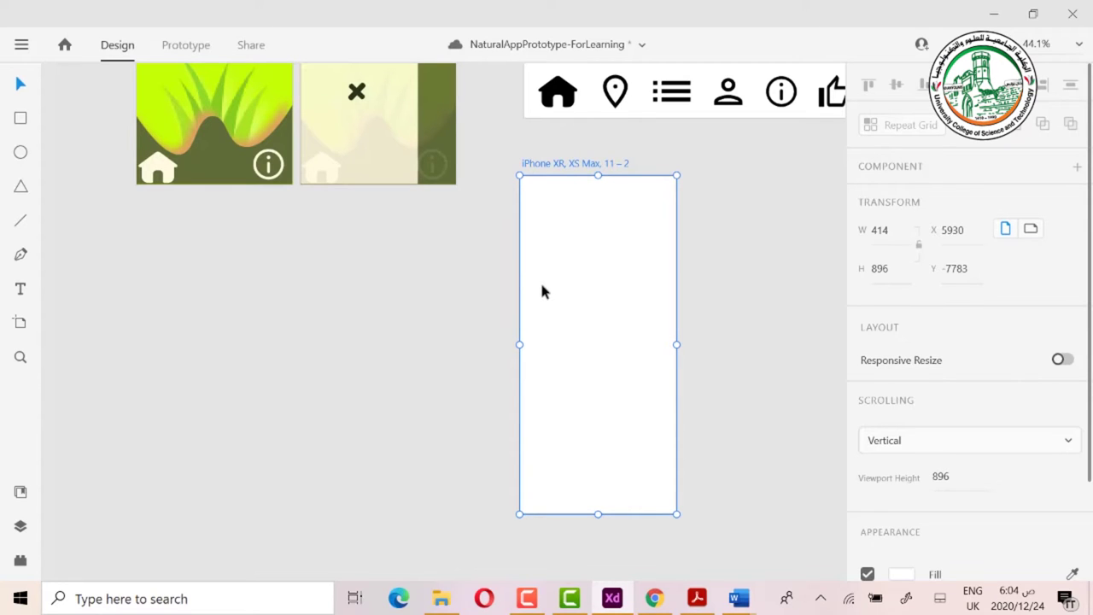
pyautogui.hotkey('ctrl', 's')
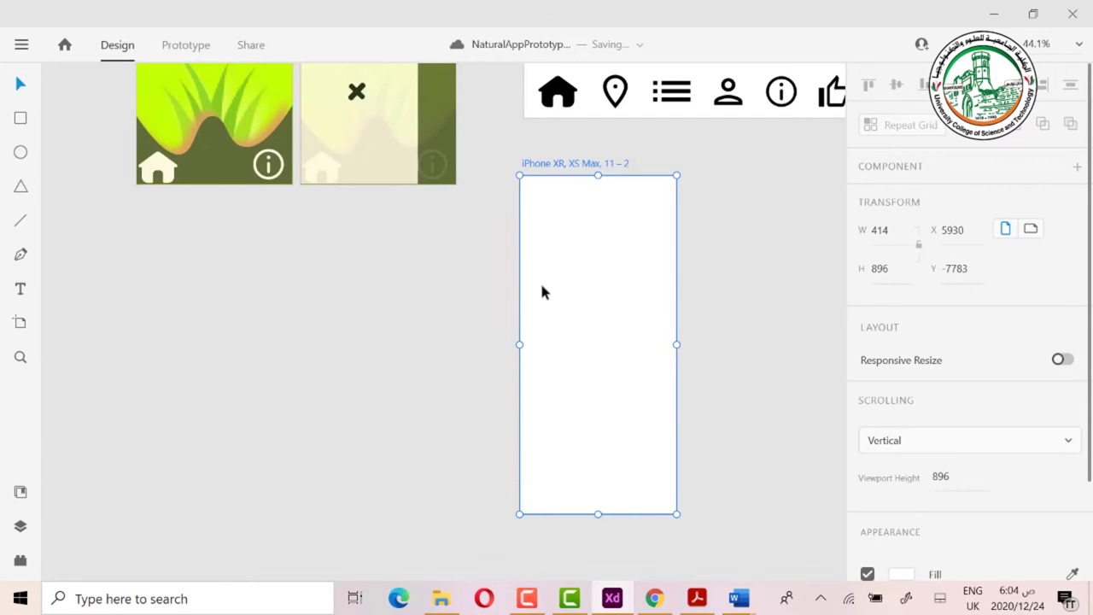
# - Paste the copied leaf picture into the new artboard and place it in the upper part at X 0, Y 115
pyautogui.hotkey('ctrl', 'v')
pyautogui.moveTo(609, 357); pyautogui.dragTo(609, 297)
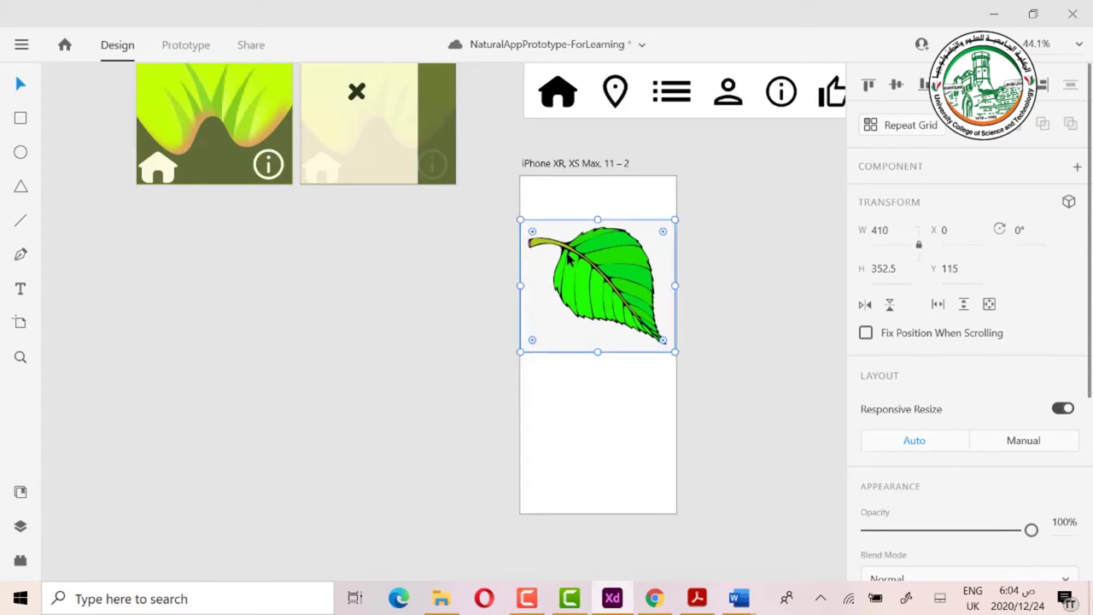
pyautogui.click(581, 419)
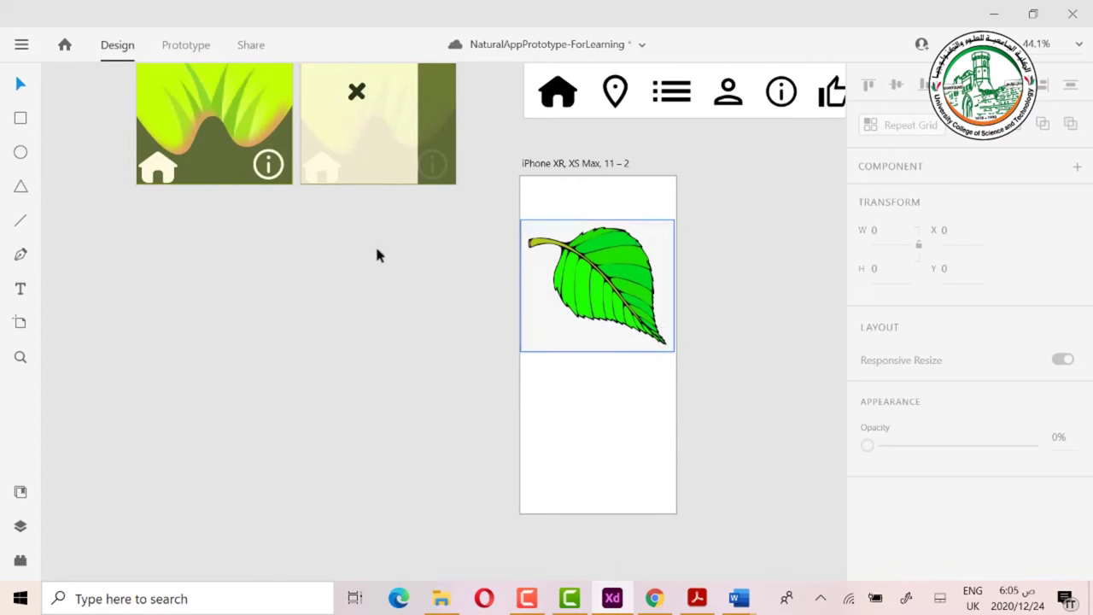
# - Trace the leaf's stem and jagged edge with the Pen tool as a closed outline about 372 × 308
pyautogui.click(21, 254)
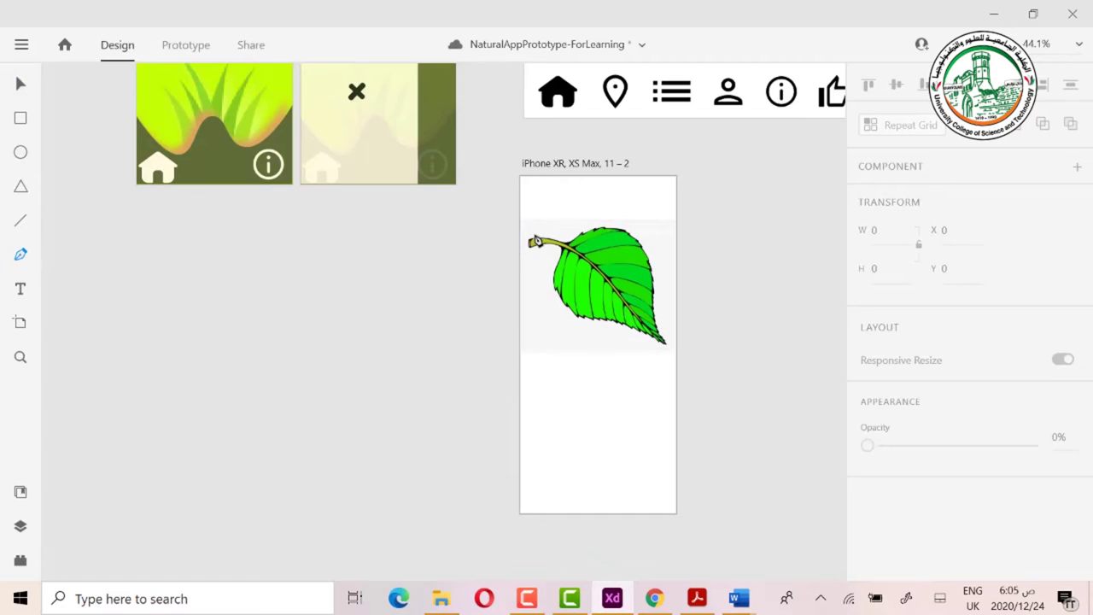
pyautogui.click(535, 238)
pyautogui.click(549, 238)
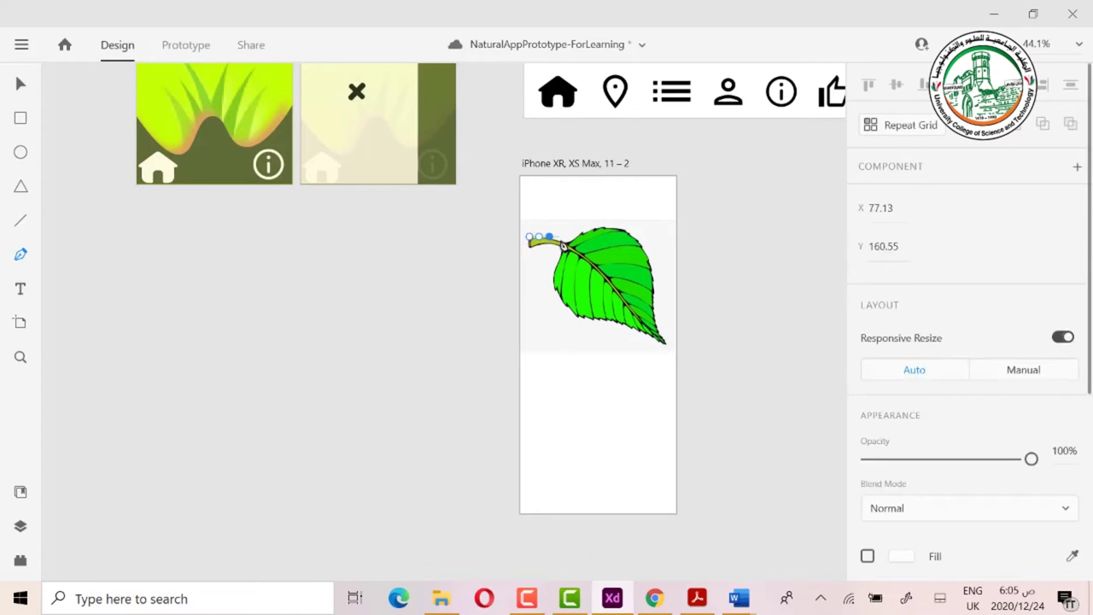
pyautogui.click(563, 244)
pyautogui.click(581, 231)
pyautogui.click(587, 235)
pyautogui.click(598, 229)
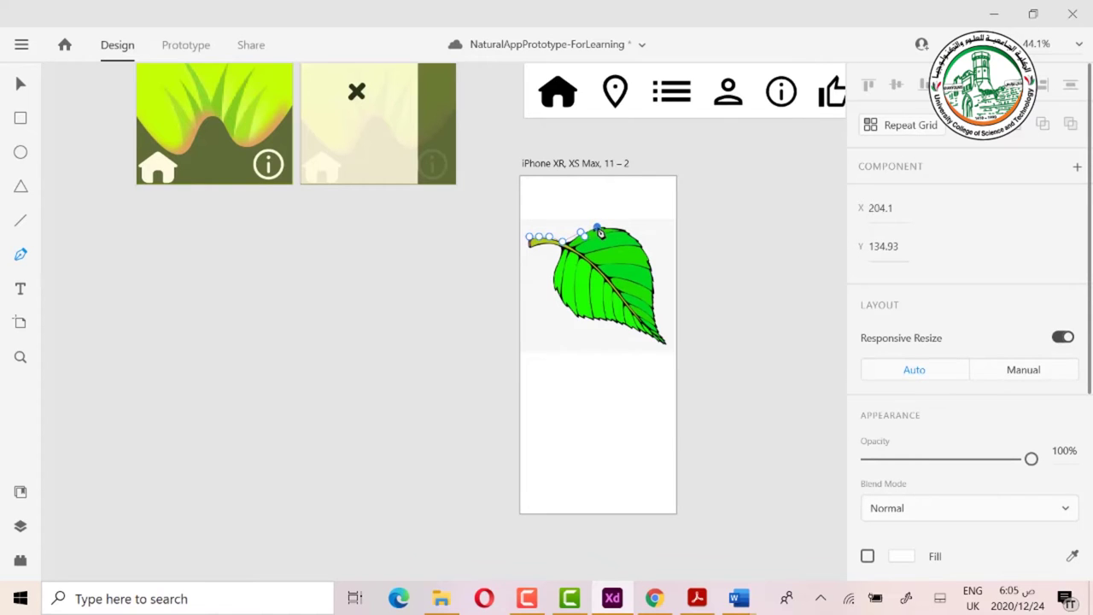
pyautogui.click(597, 233)
pyautogui.click(622, 228)
pyautogui.click(643, 246)
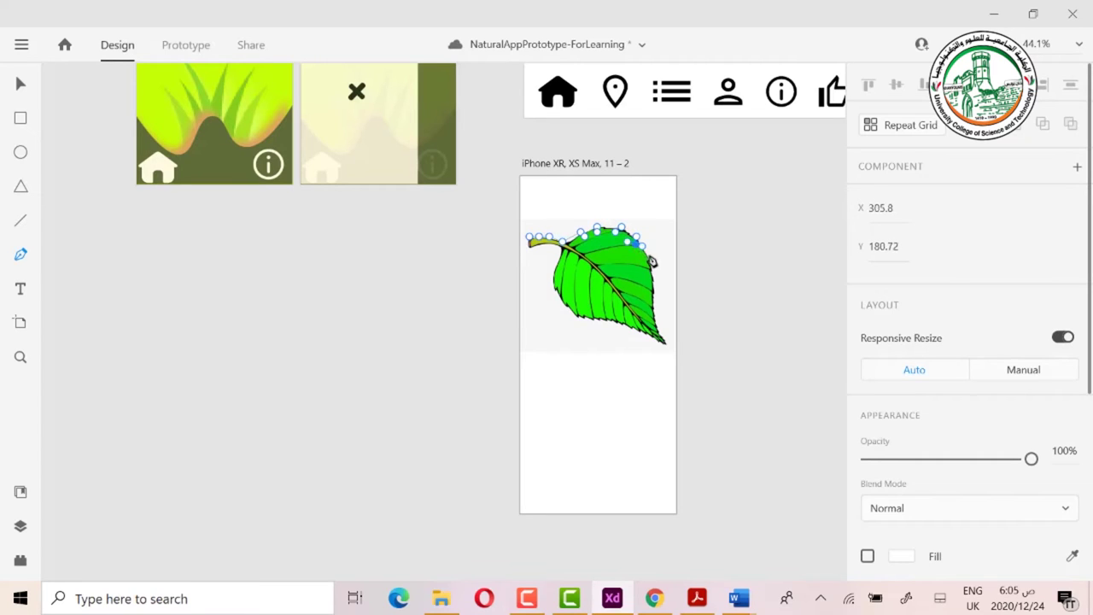
pyautogui.click(651, 257)
pyautogui.click(654, 275)
pyautogui.click(655, 289)
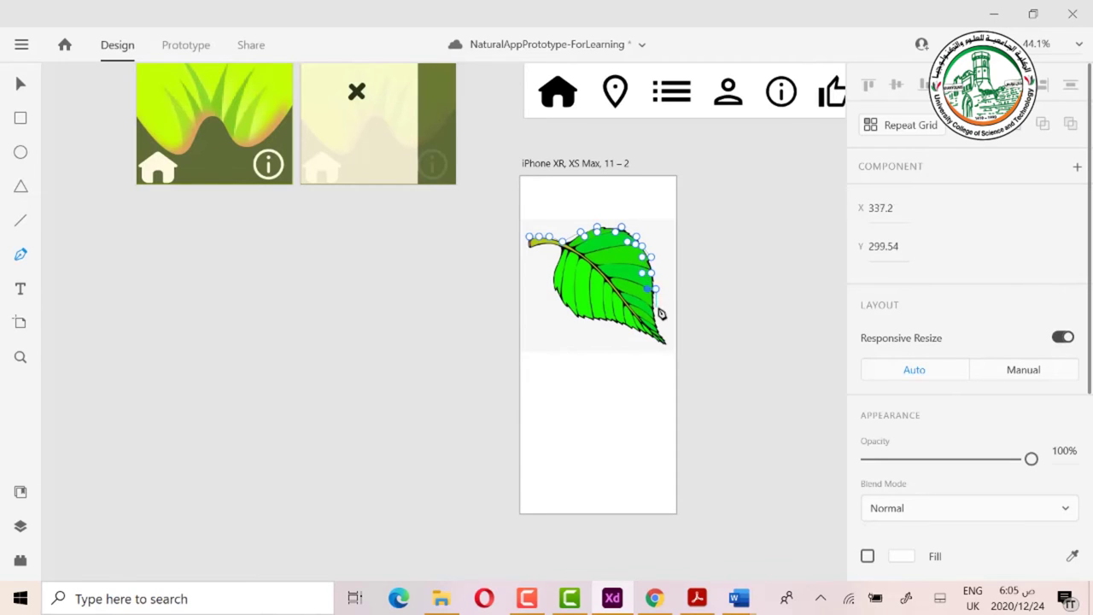
pyautogui.click(656, 308)
pyautogui.click(659, 319)
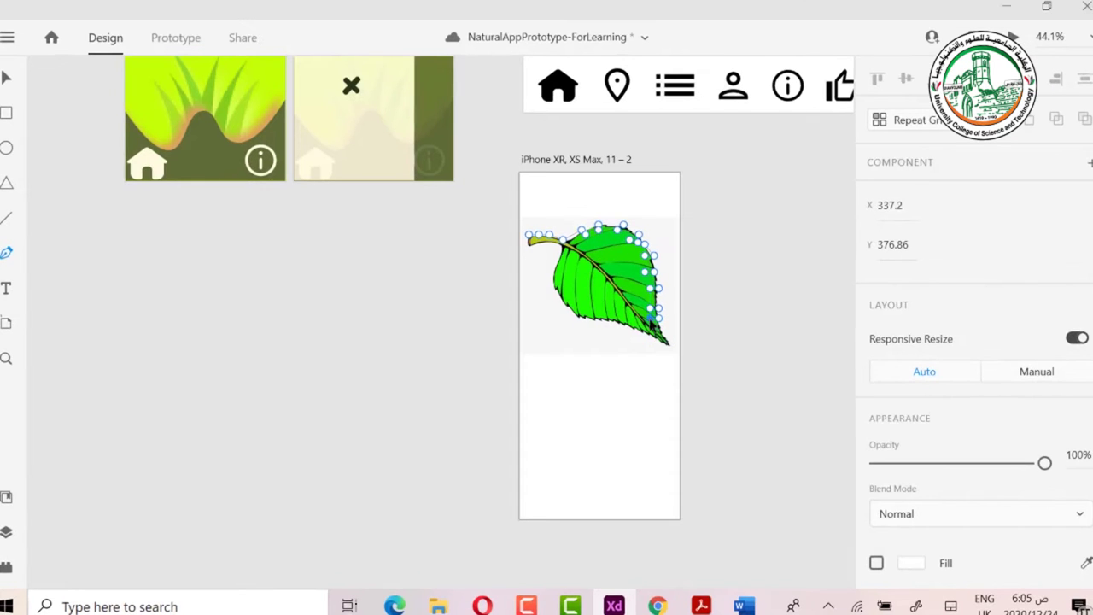
pyautogui.click(661, 327)
pyautogui.click(673, 345)
pyautogui.click(658, 339)
pyautogui.click(611, 326)
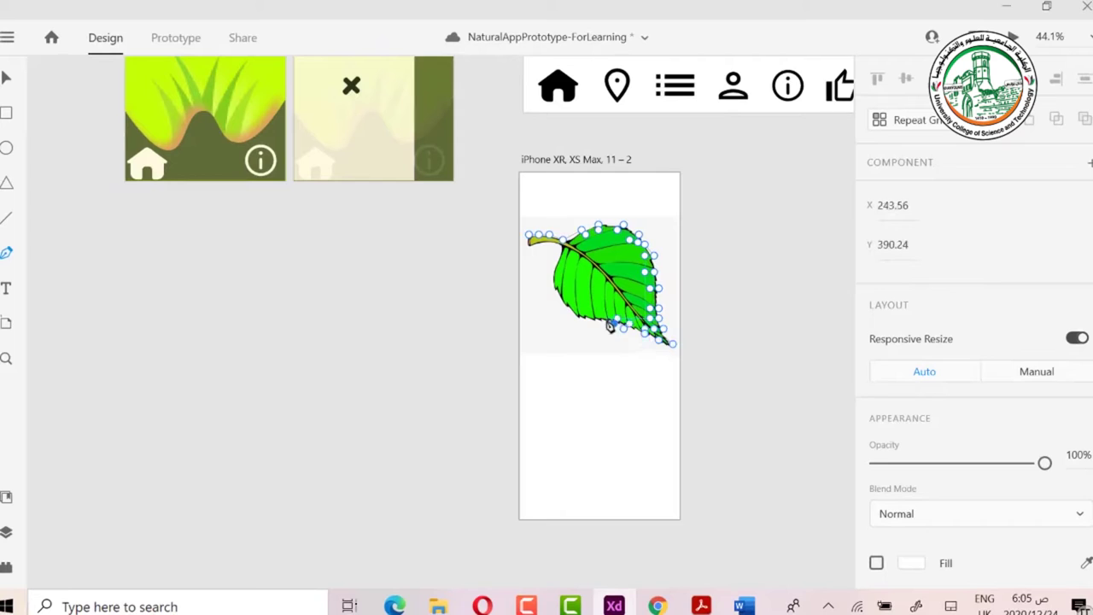
pyautogui.click(603, 321)
pyautogui.click(588, 323)
pyautogui.click(574, 318)
pyautogui.click(566, 304)
pyautogui.click(554, 289)
pyautogui.click(560, 260)
pyautogui.click(554, 245)
pyautogui.click(529, 239)
pyautogui.press('v')
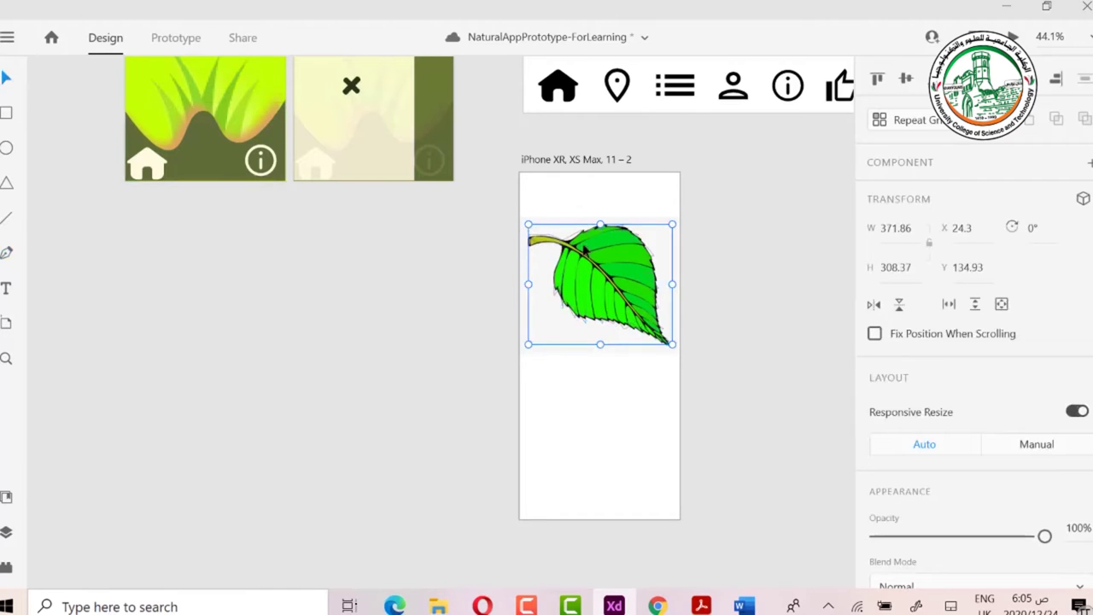
# - Move the leaf picture to the lower part of the artboard and shift the traced outline up to about X 21, Y 69
pyautogui.moveTo(633, 340); pyautogui.dragTo(628, 485)
pyautogui.moveTo(634, 425); pyautogui.dragTo(634, 424)
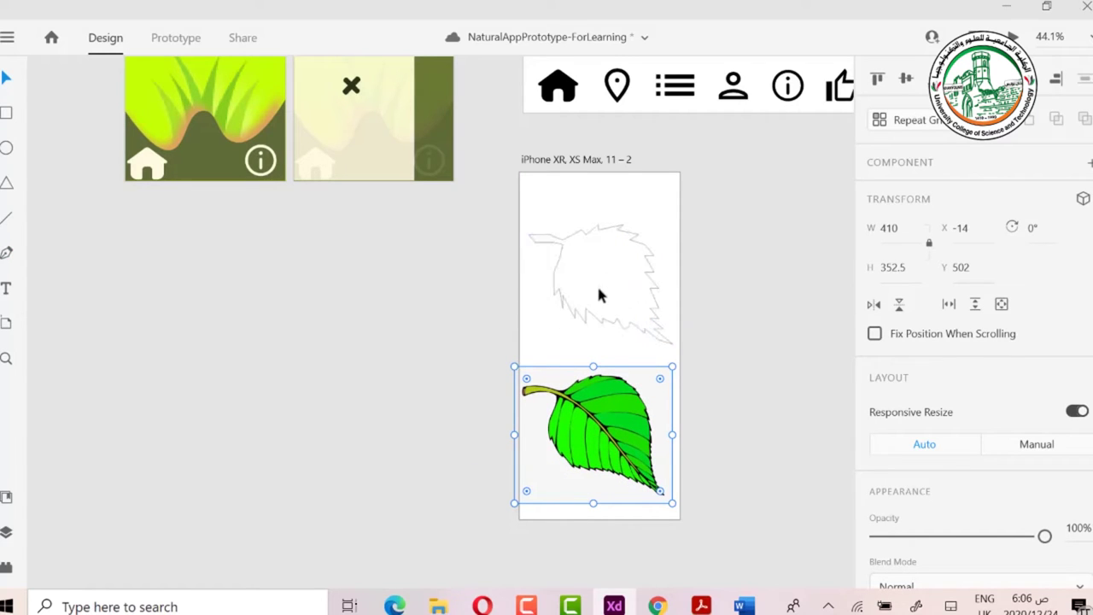
pyautogui.click(564, 243)
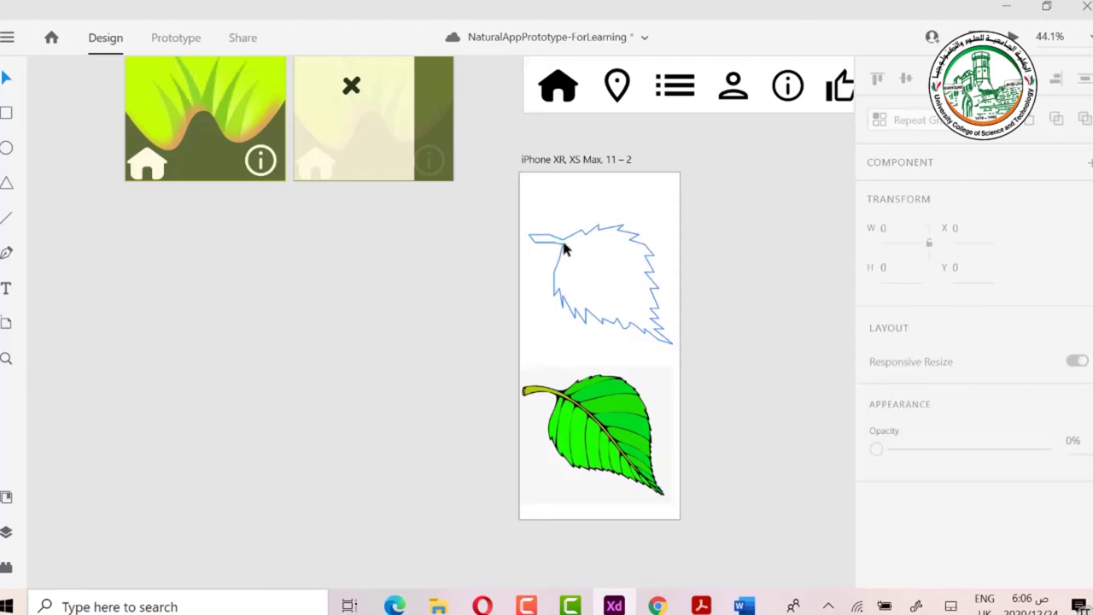
pyautogui.click(566, 237)
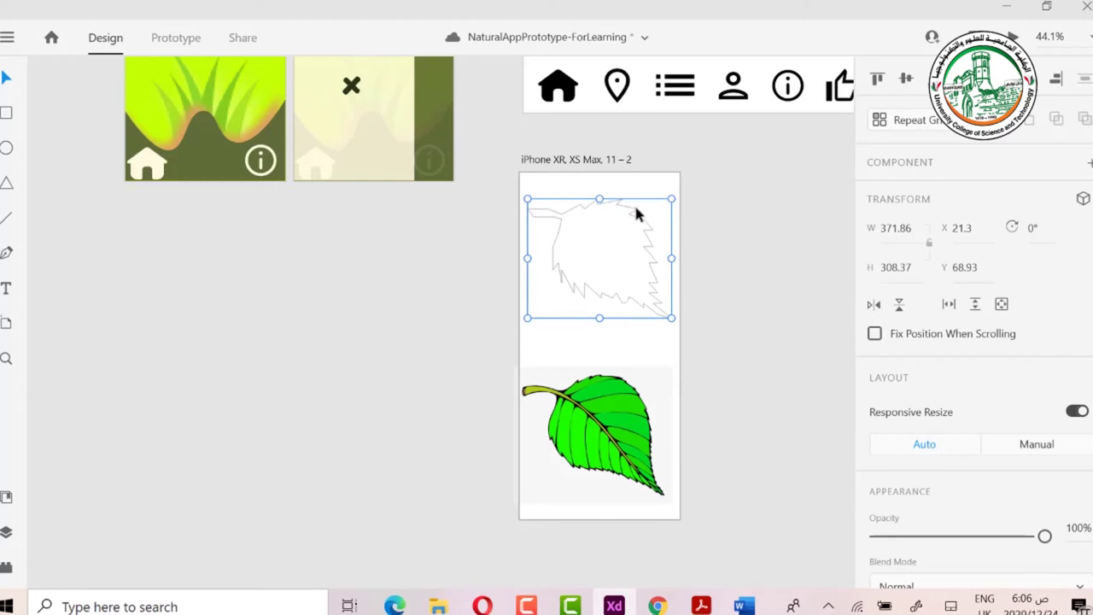
# - Edit the anchor points all around the traced leaf outline, turning its sharp corners into smooth curves
pyautogui.doubleClick(636, 214)
pyautogui.click(580, 205)
pyautogui.moveTo(584, 210); pyautogui.dragTo(598, 205)
pyautogui.click(647, 232)
pyautogui.moveTo(646, 231); pyautogui.dragTo(645, 234)
pyautogui.click(653, 228)
pyautogui.click(649, 260)
pyautogui.click(658, 263)
pyautogui.click(650, 282)
pyautogui.click(649, 304)
pyautogui.click(661, 302)
pyautogui.click(671, 318)
pyautogui.click(651, 305)
pyautogui.click(642, 303)
pyautogui.click(627, 300)
pyautogui.click(616, 295)
pyautogui.click(602, 296)
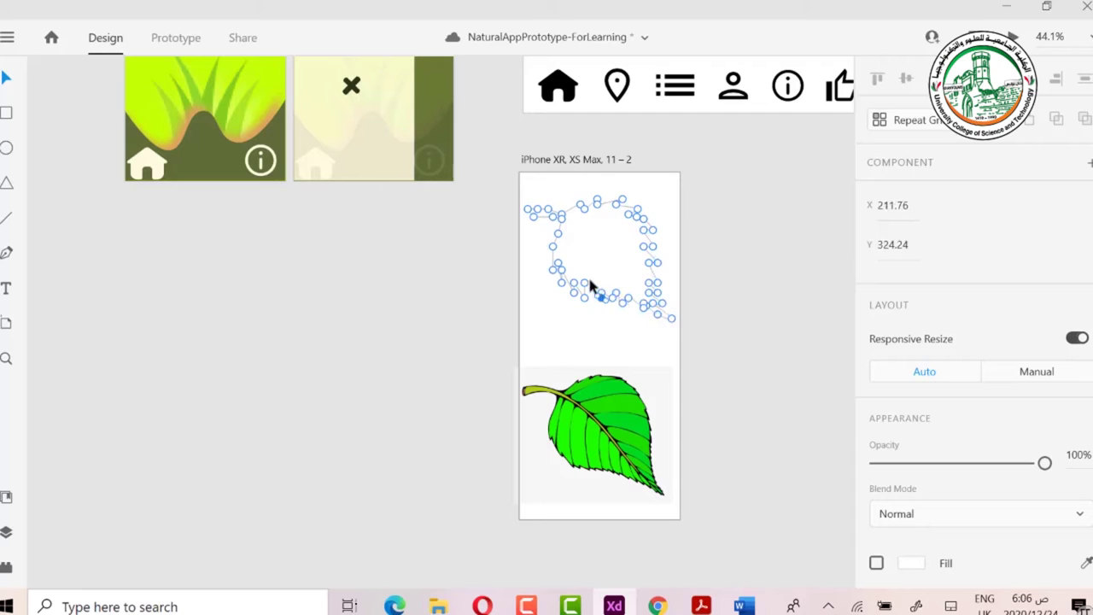
pyautogui.click(584, 285)
pyautogui.click(558, 233)
pyautogui.click(556, 219)
pyautogui.click(536, 218)
pyautogui.click(528, 210)
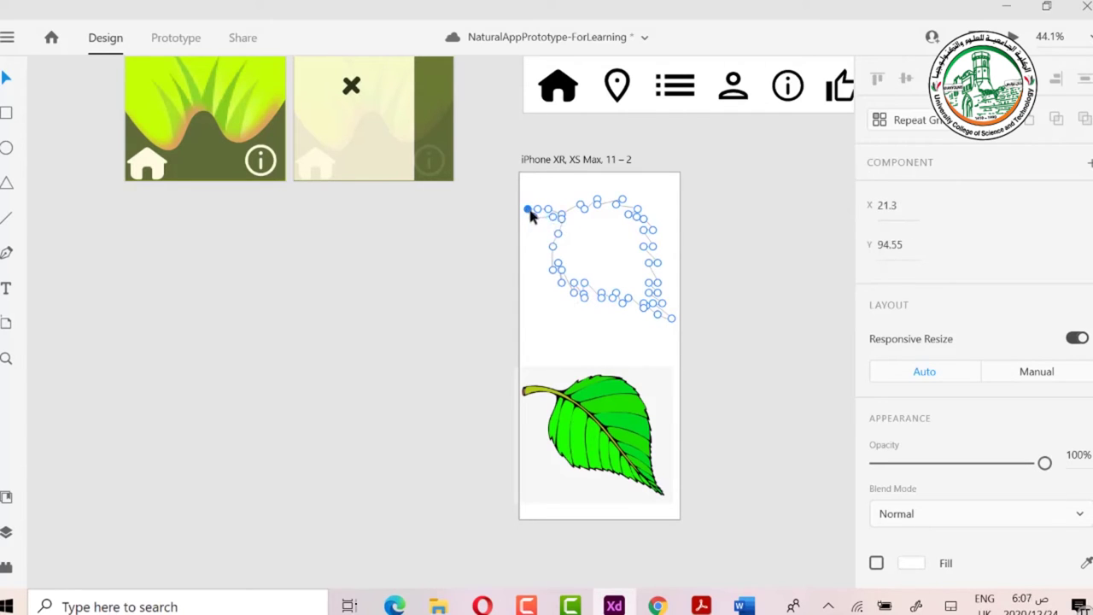
pyautogui.click(537, 213)
pyautogui.click(548, 211)
pyautogui.press('Escape')
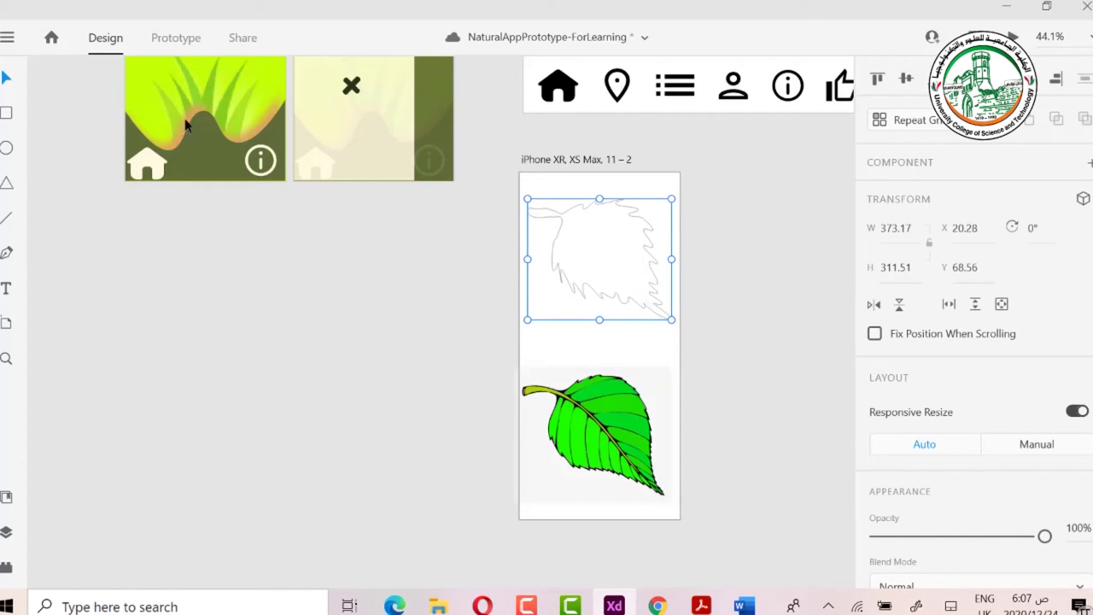
# - Fill the traced leaf shape with the saved lime green swatch #C0FA00
pyautogui.scroll(-1, 978, 433)
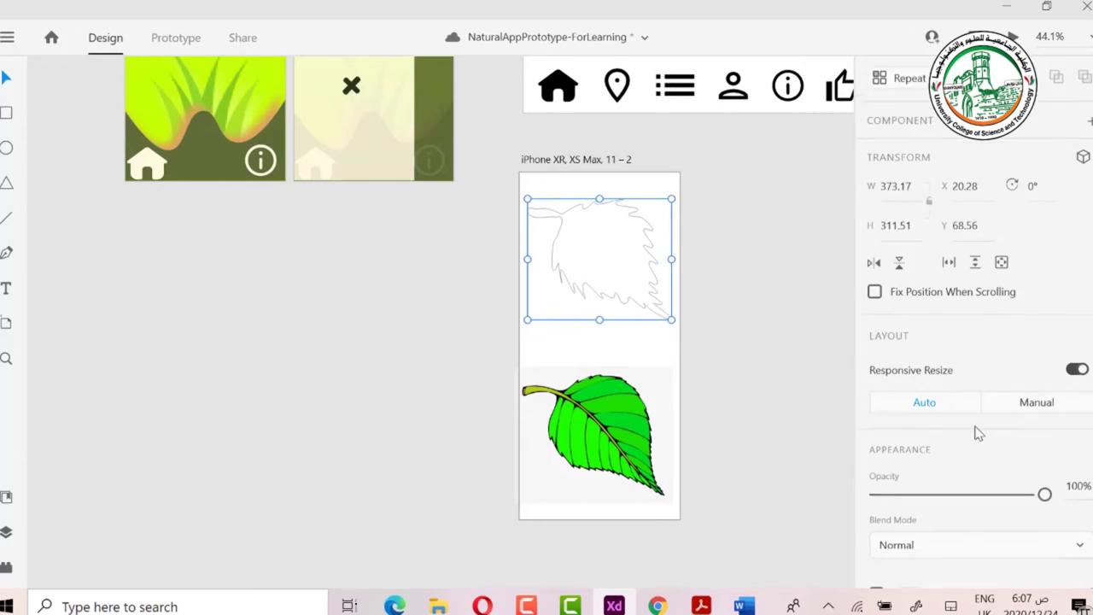
pyautogui.scroll(-5, 978, 433)
pyautogui.click(911, 316)
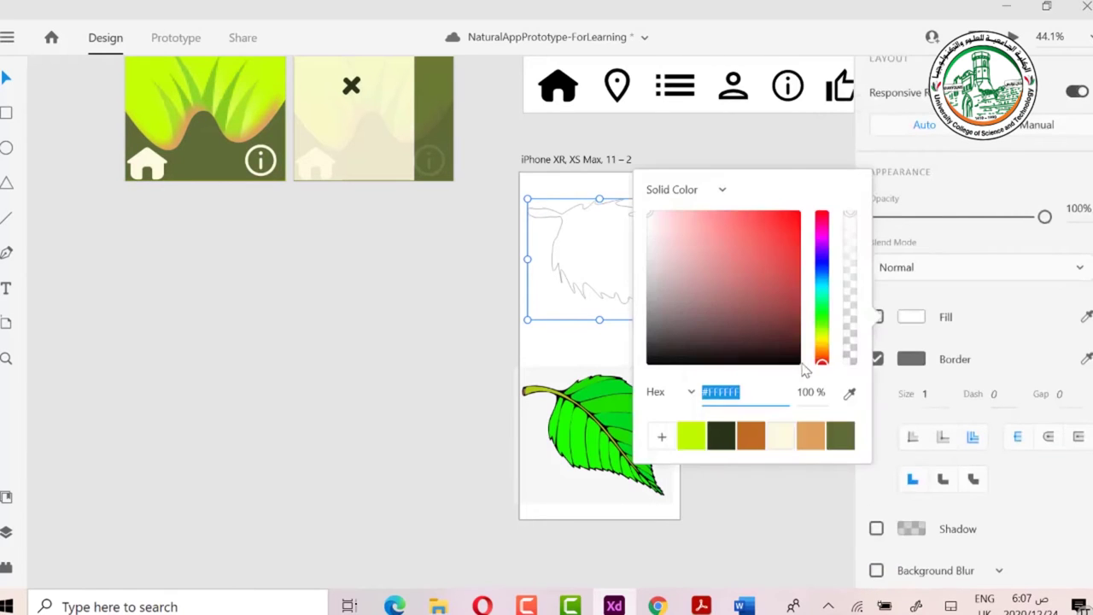
pyautogui.click(691, 436)
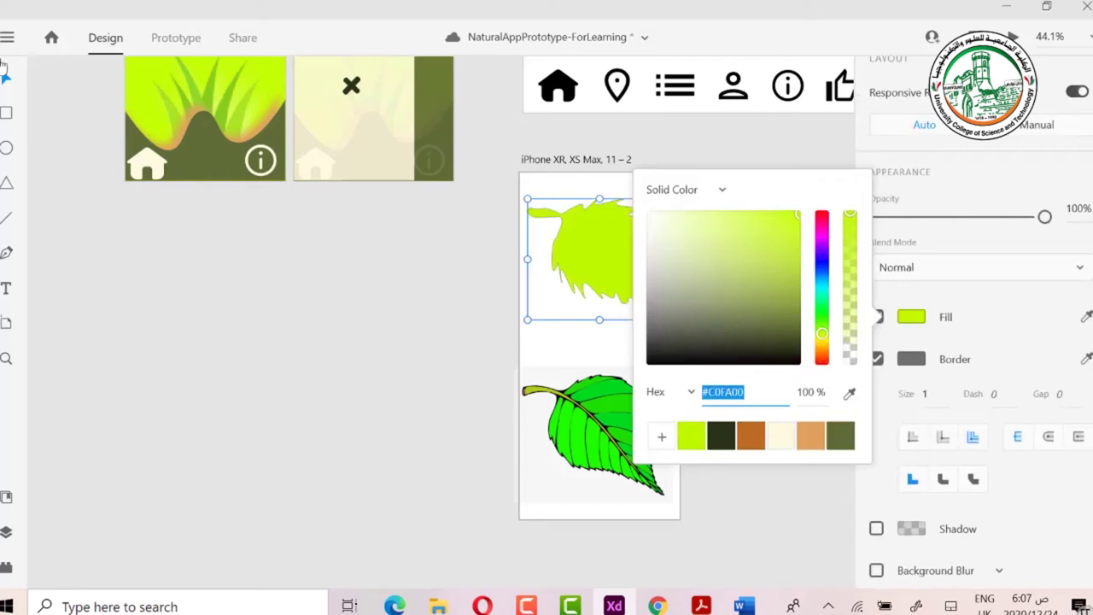
pyautogui.click(6, 78)
# - Move the green leaf over the artboard's upper-left corner and shrink it to about 335.5 × 280
pyautogui.moveTo(552, 245)
pyautogui.mouseDown()
pyautogui.moveTo(539, 213)
pyautogui.moveTo(548, 224)
pyautogui.mouseUp()
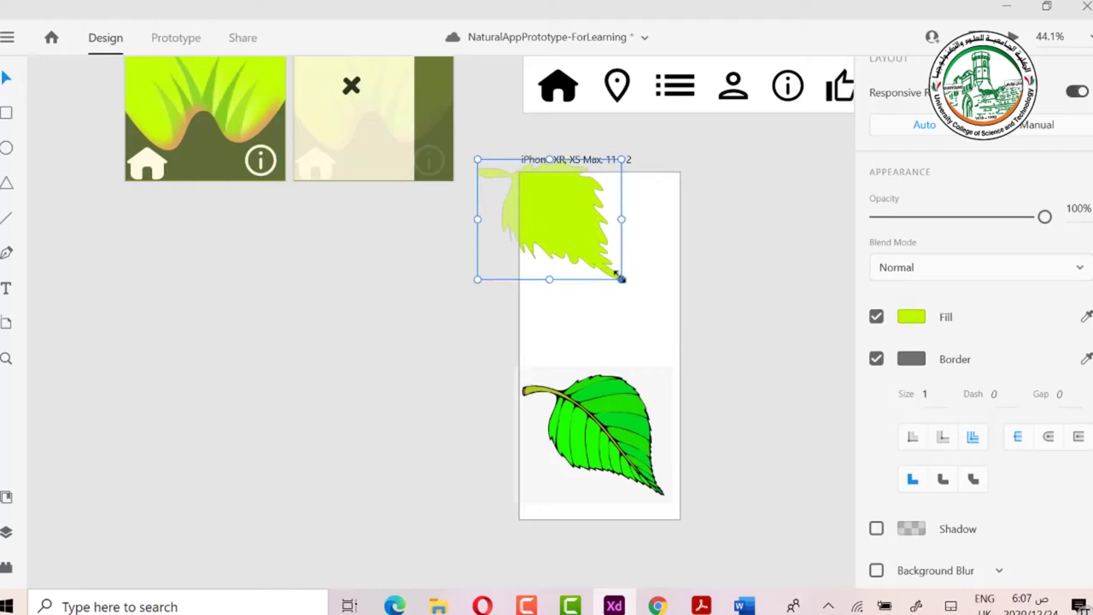
pyautogui.moveTo(618, 275)
pyautogui.mouseDown()
pyautogui.moveTo(654, 332)
pyautogui.moveTo(608, 293)
pyautogui.mouseUp()
pyautogui.moveTo(555, 217)
pyautogui.mouseDown()
pyautogui.moveTo(562, 227)
pyautogui.moveTo(559, 214)
pyautogui.mouseUp()
# - Delete the reference leaf picture from the lower part of the artboard
pyautogui.click(610, 451)
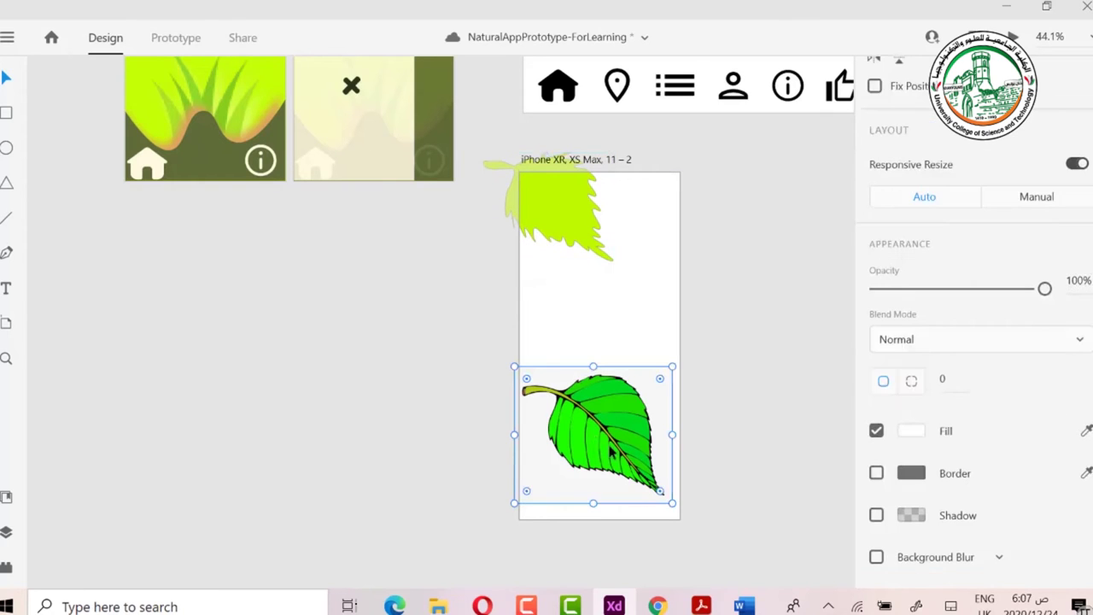
pyautogui.press('Delete')
# - Duplicate the green leaf, rotate the copy upside down and place it over the artboard's lower-right corner
pyautogui.click(553, 252)
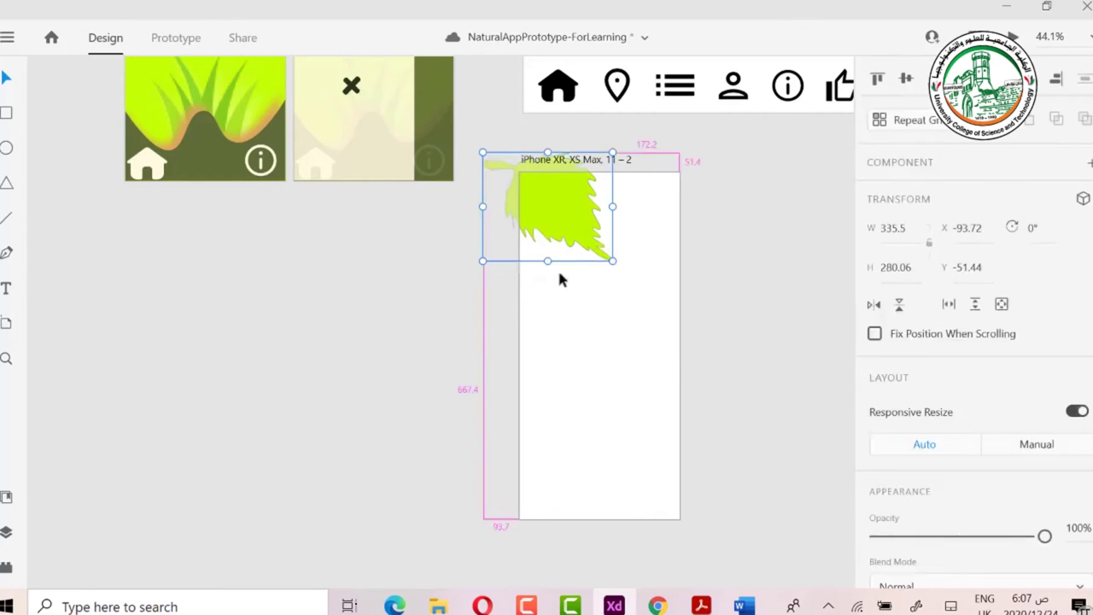
pyautogui.moveTo(554, 228); pyautogui.dragTo(607, 373)
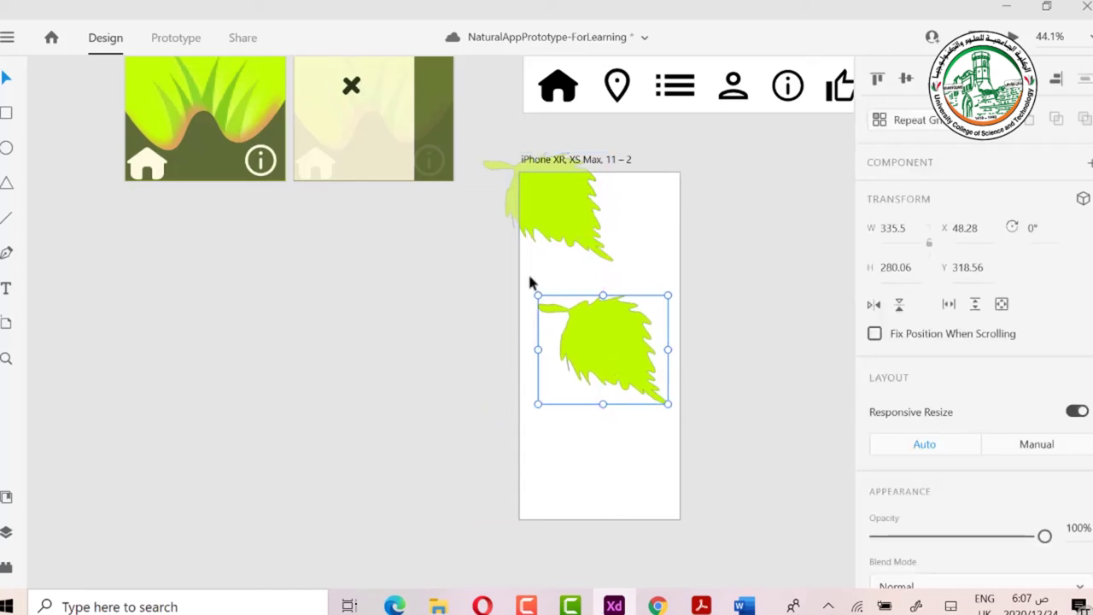
pyautogui.moveTo(537, 292); pyautogui.dragTo(679, 431)
pyautogui.moveTo(606, 367); pyautogui.dragTo(655, 496)
# - Tilt the upper leaf to -7° and place it over the corner at about X -106.5, Y -61
pyautogui.scroll(2, 655, 491)
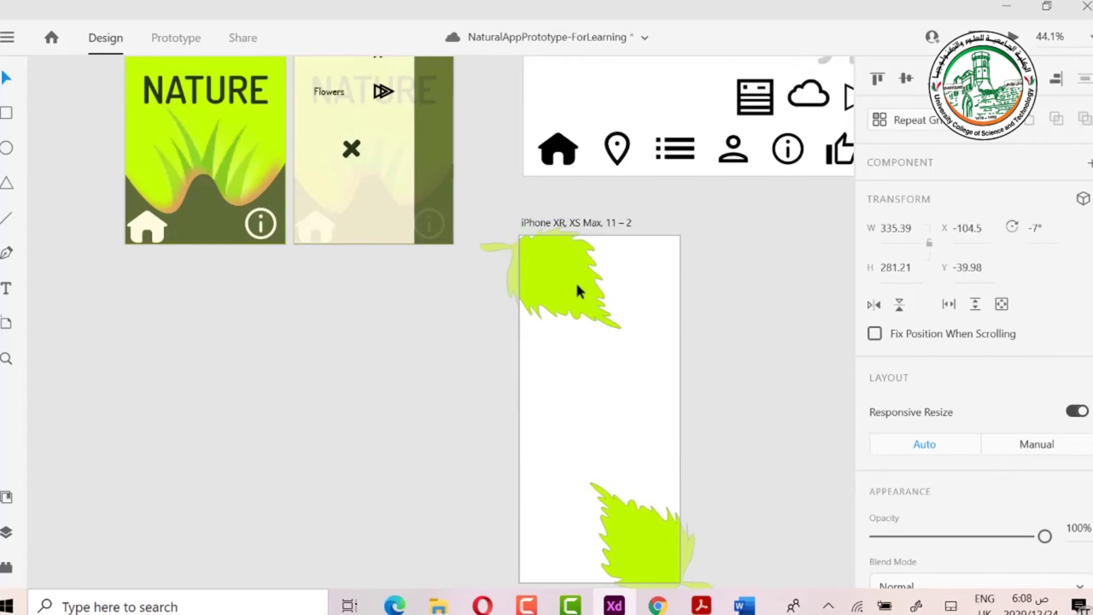
pyautogui.click(579, 280)
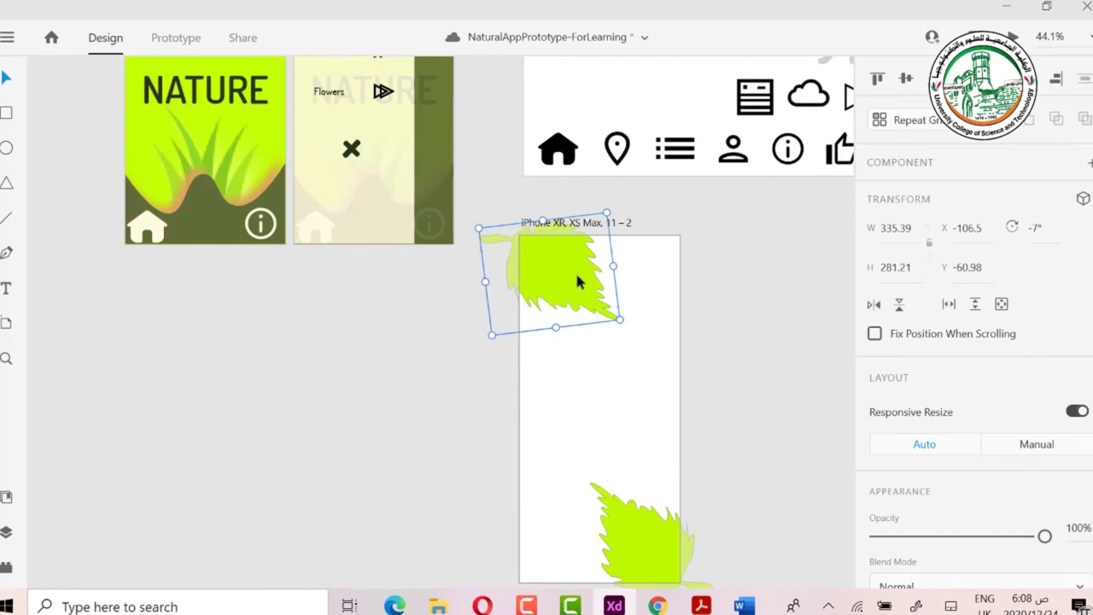
pyautogui.click(837, 327)
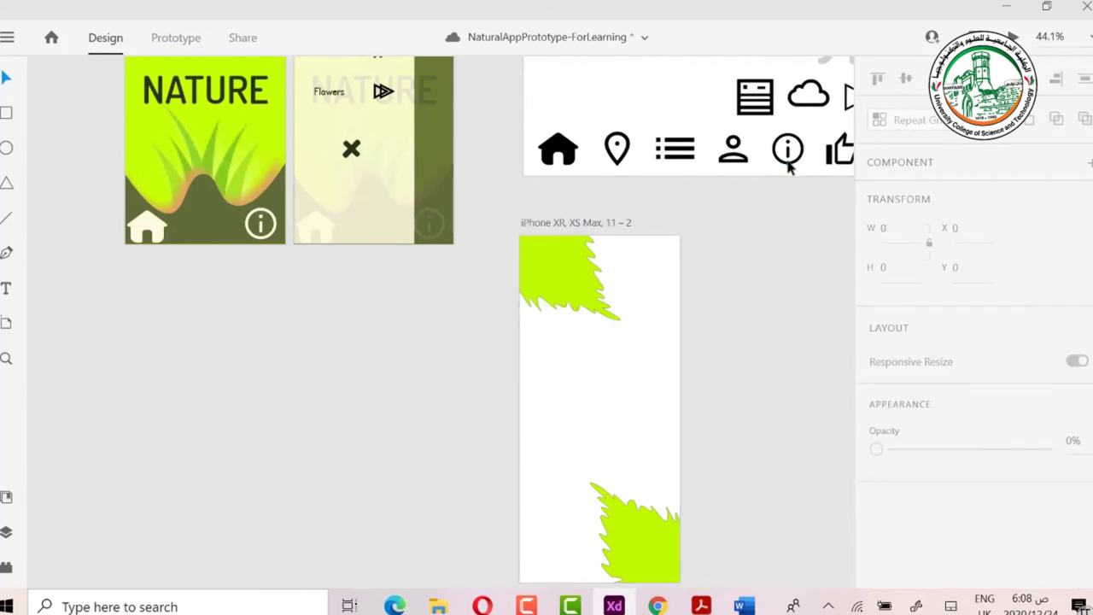
# - Copy the info icon onto the upper leaf, enlarged to about 115 × 115, and make it a component
pyautogui.moveTo(789, 165); pyautogui.dragTo(580, 297)
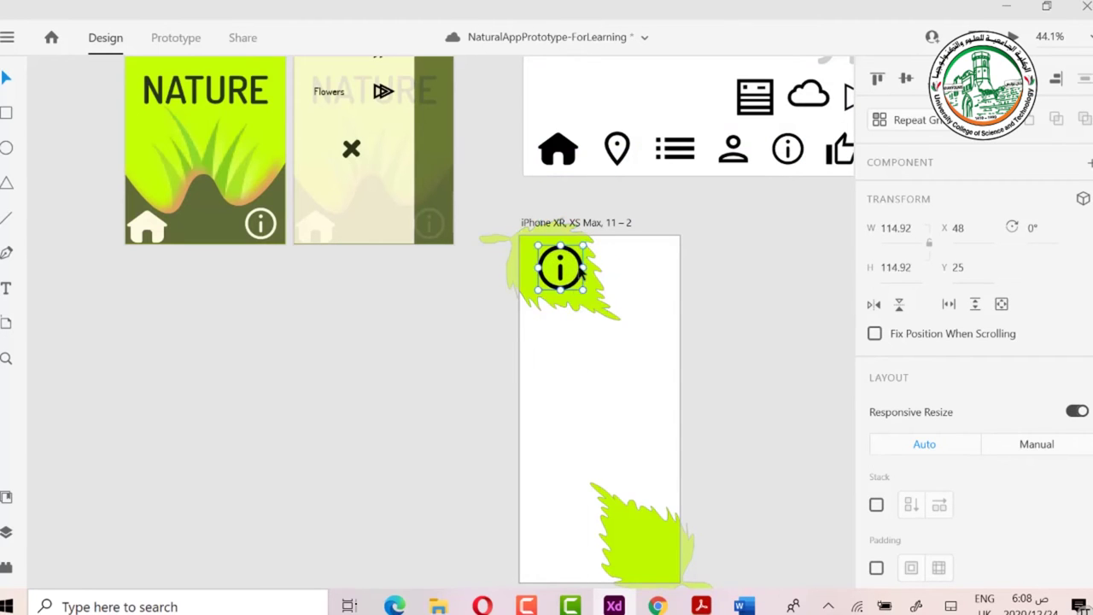
pyautogui.rightClick(574, 291)
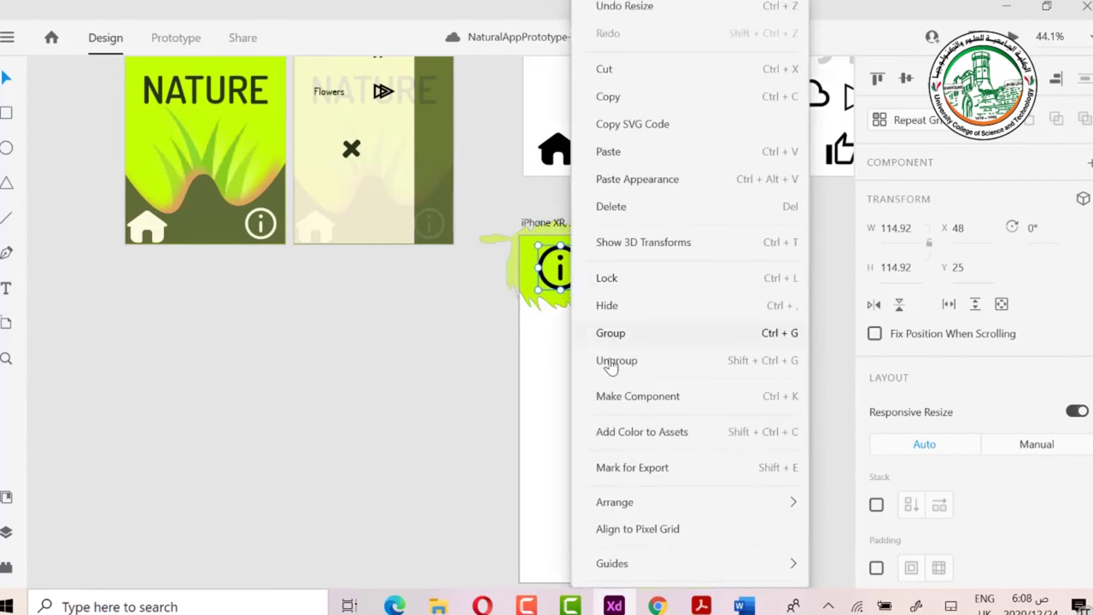
pyautogui.click(628, 397)
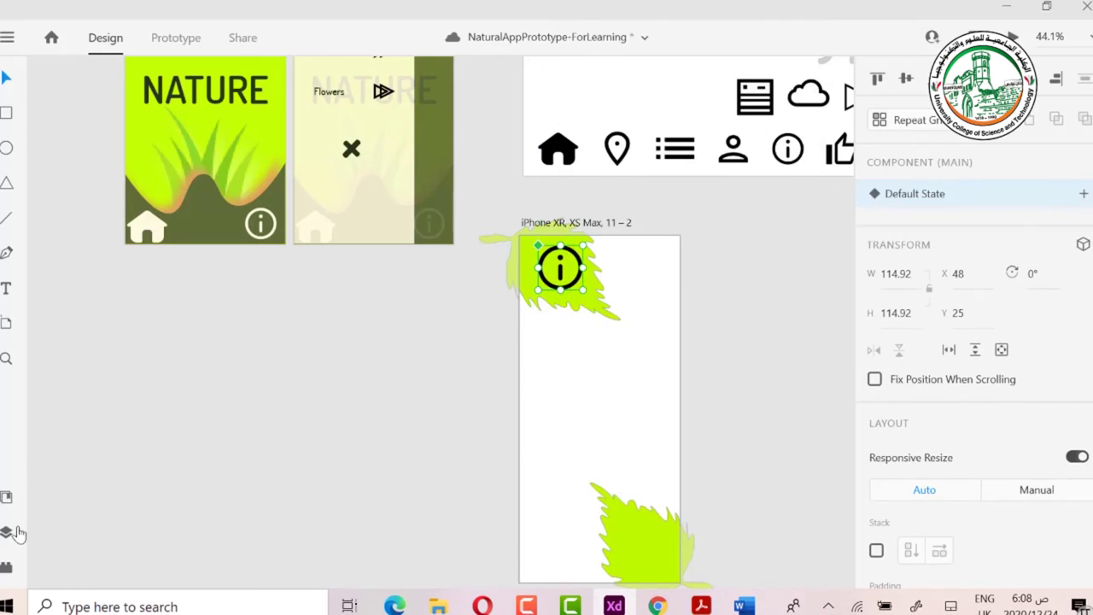
# - Delete the duplicate black info icon component from the document assets
pyautogui.click(6, 497)
pyautogui.scroll(-3, 81, 442)
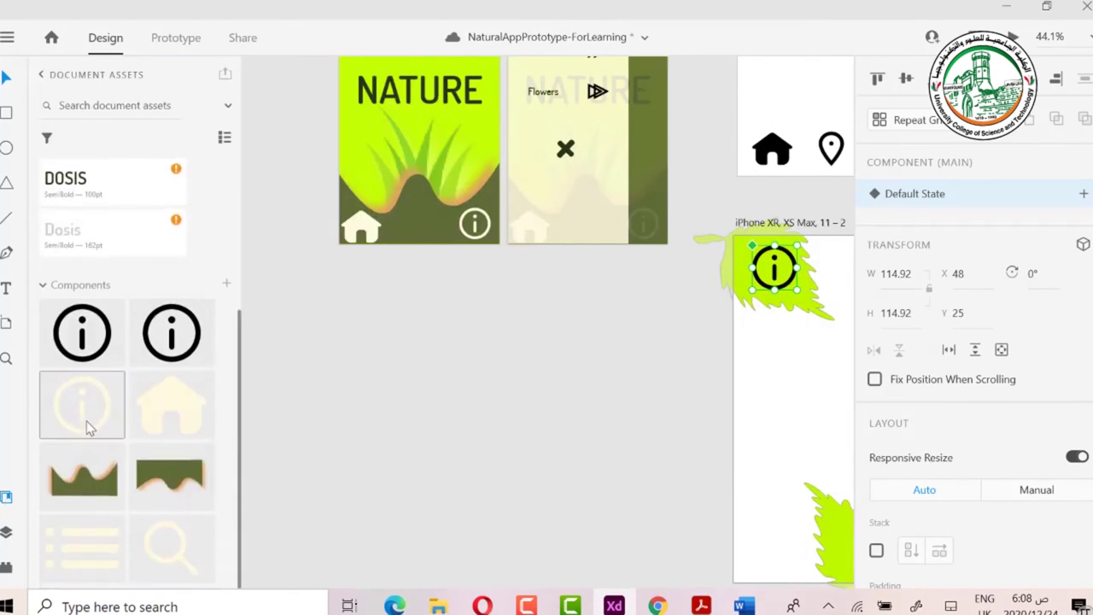
pyautogui.click(174, 344)
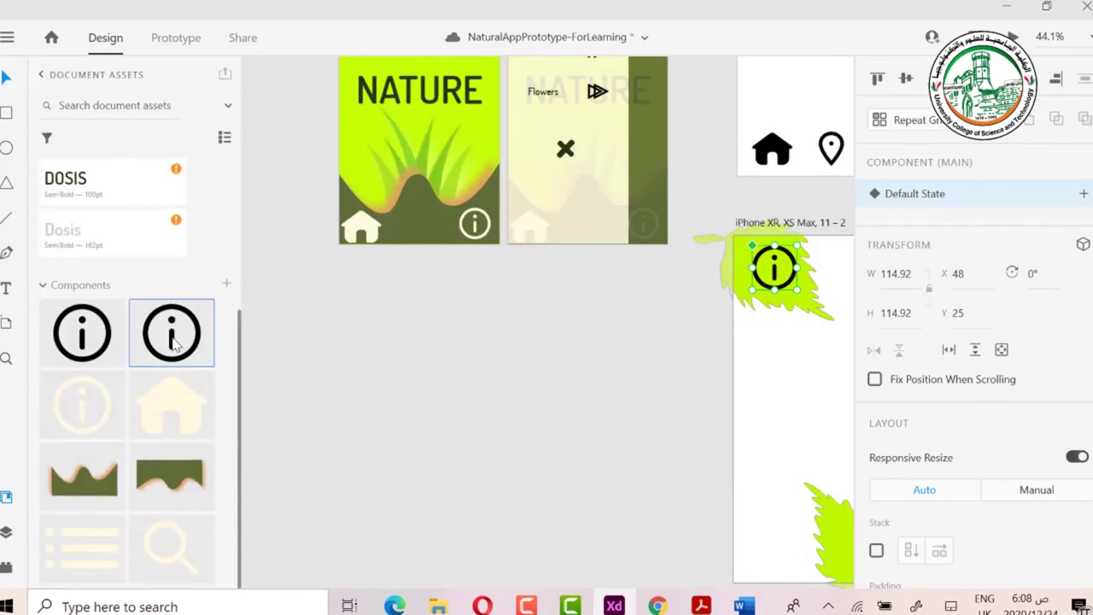
pyautogui.rightClick(171, 342)
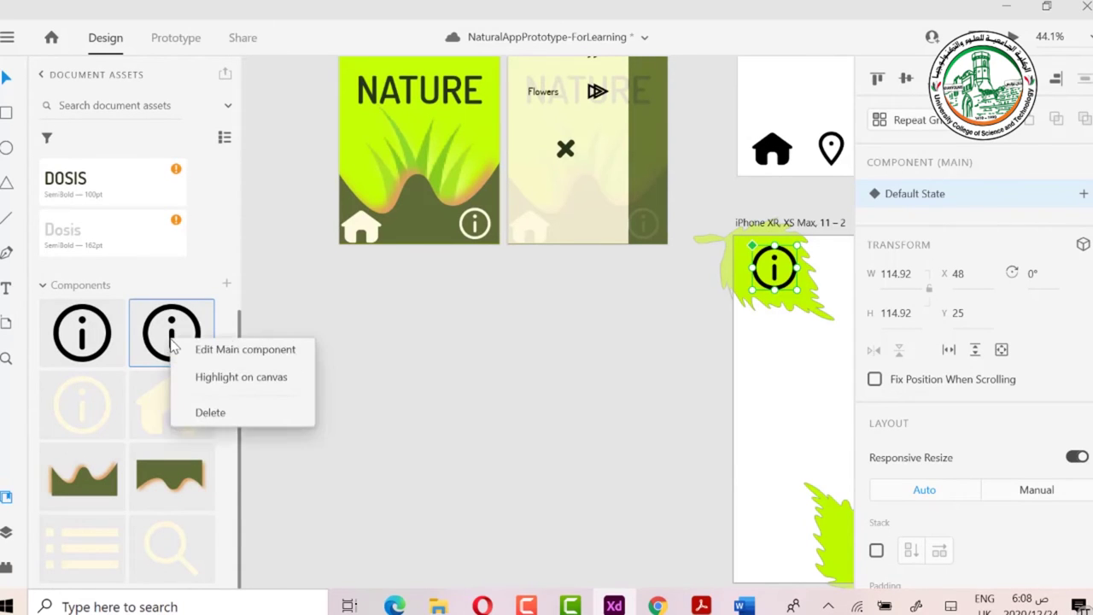
pyautogui.click(211, 421)
# - Fill the new artboard's background with the saved cream colour #FEFAE0
pyautogui.scroll(2, 690, 342)
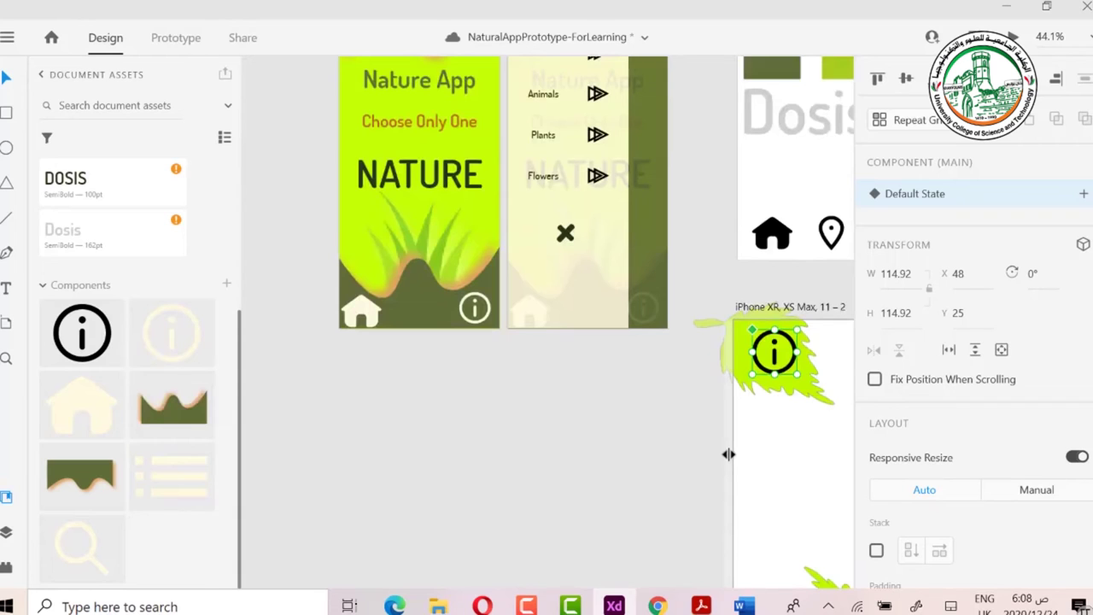
pyautogui.hotkey('ctrl', '-')
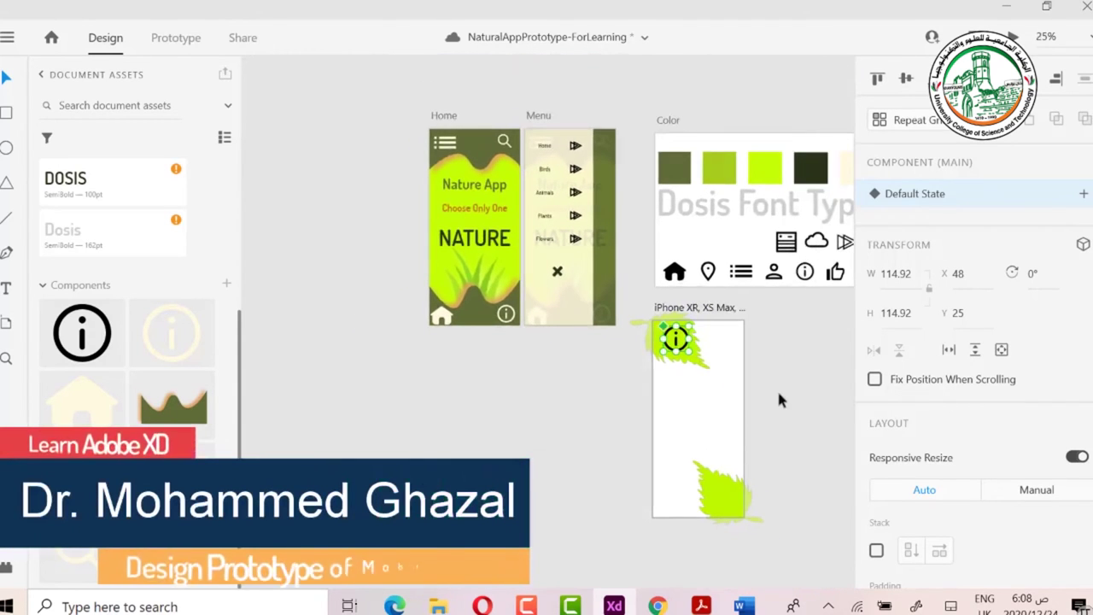
pyautogui.click(765, 396)
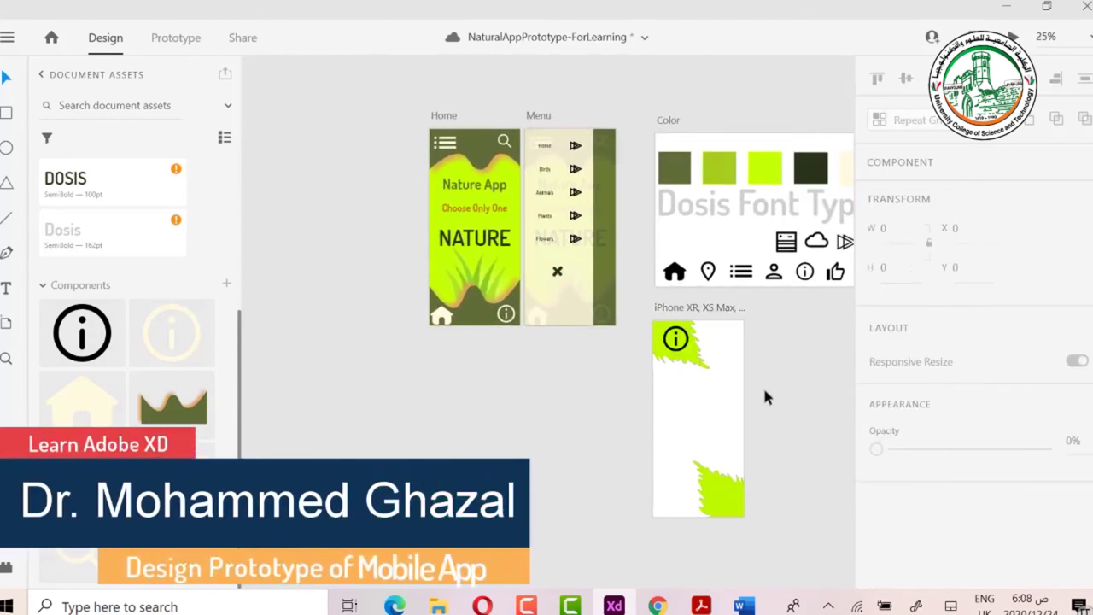
pyautogui.click(690, 308)
pyautogui.scroll(-2, 932, 444)
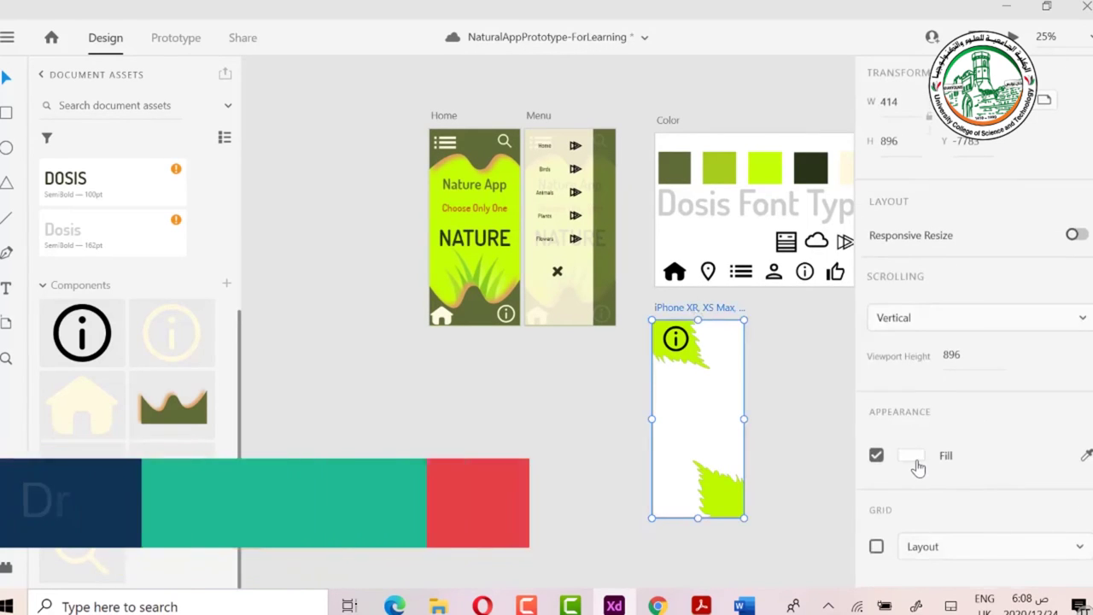
pyautogui.click(910, 456)
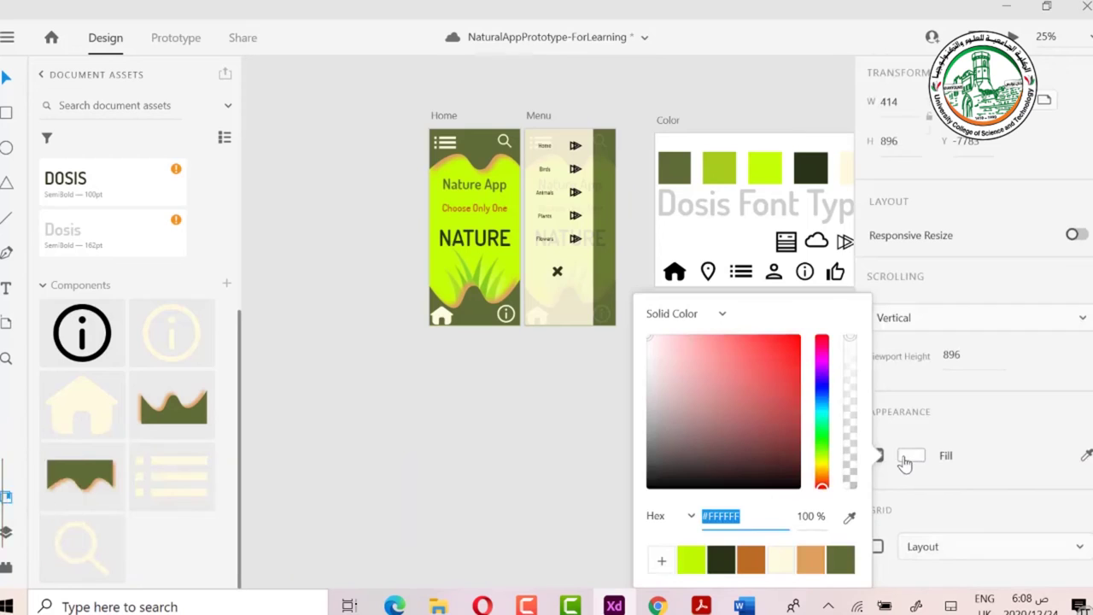
pyautogui.click(772, 566)
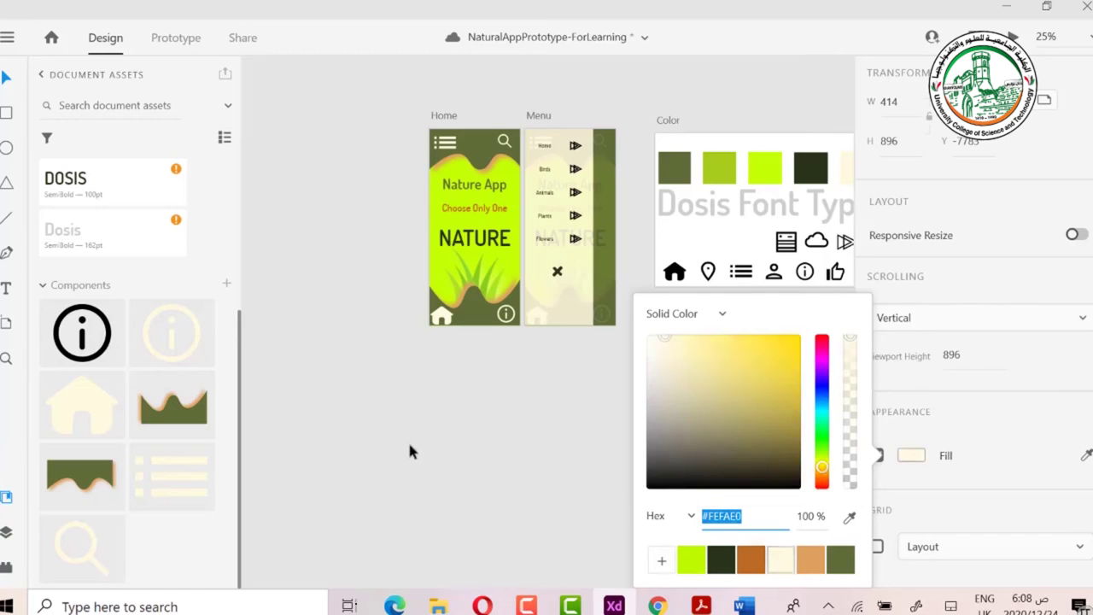
pyautogui.click(570, 450)
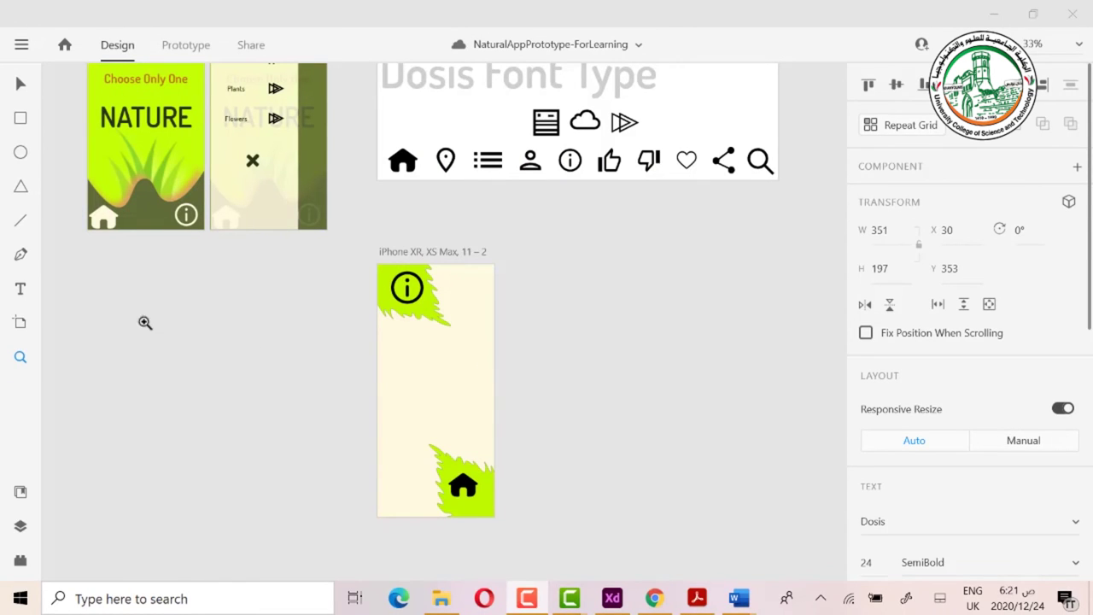
# - Add the text "Nature App" on the new artboard, just below the upper leaf
pyautogui.click(22, 291)
pyautogui.click(410, 346)
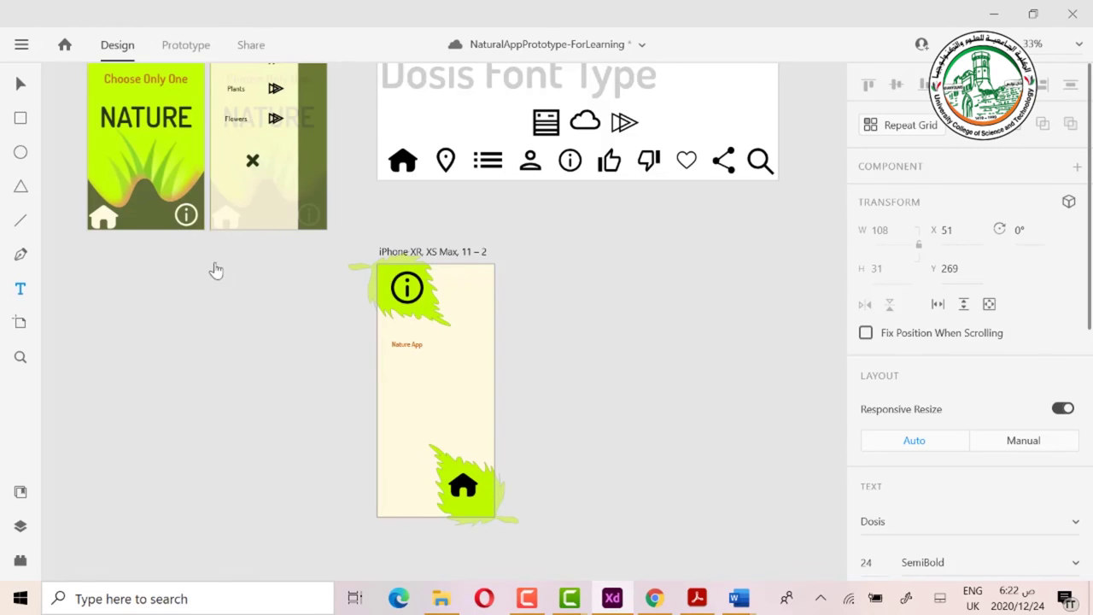
pyautogui.click(20, 84)
pyautogui.click(265, 332)
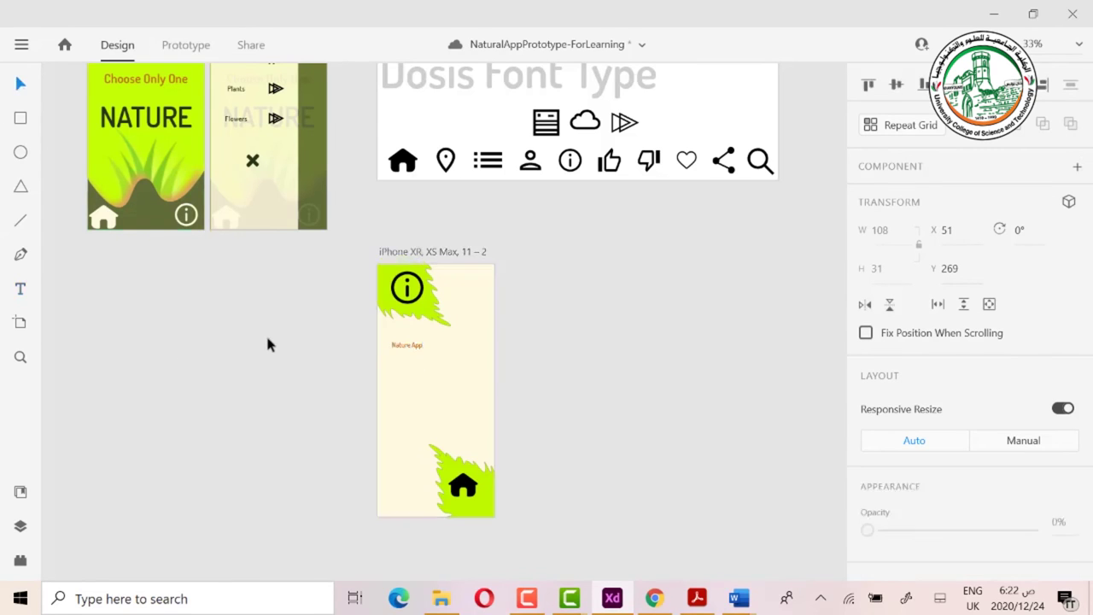
# - Apply the Dosis SemiBold 65pt character style to the new Nature App text and move it to about X 77, Y 218
pyautogui.scroll(3, 266, 331)
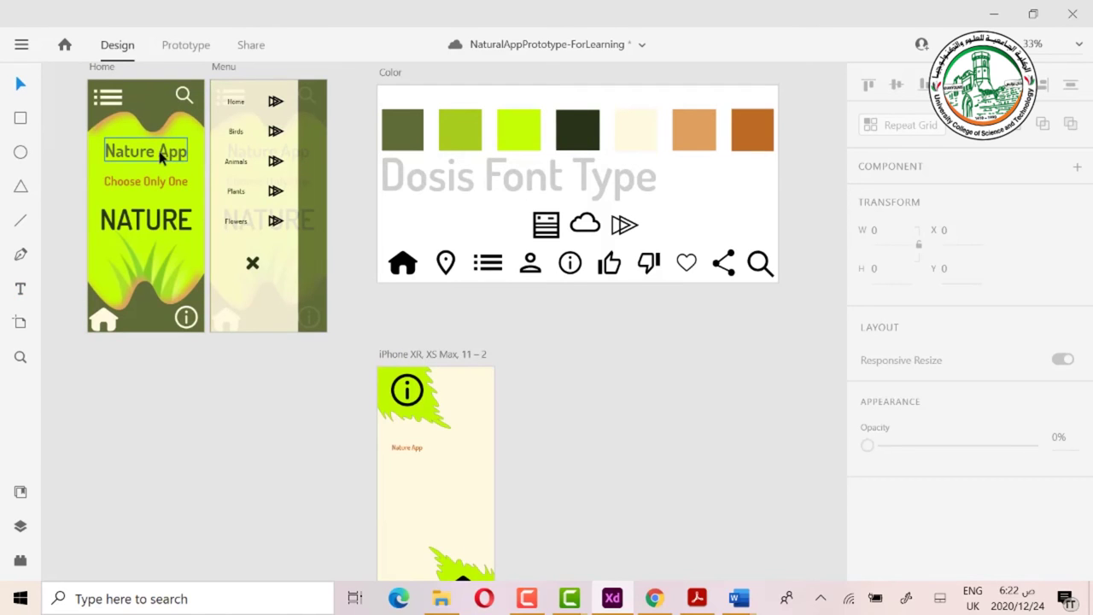
pyautogui.click(21, 492)
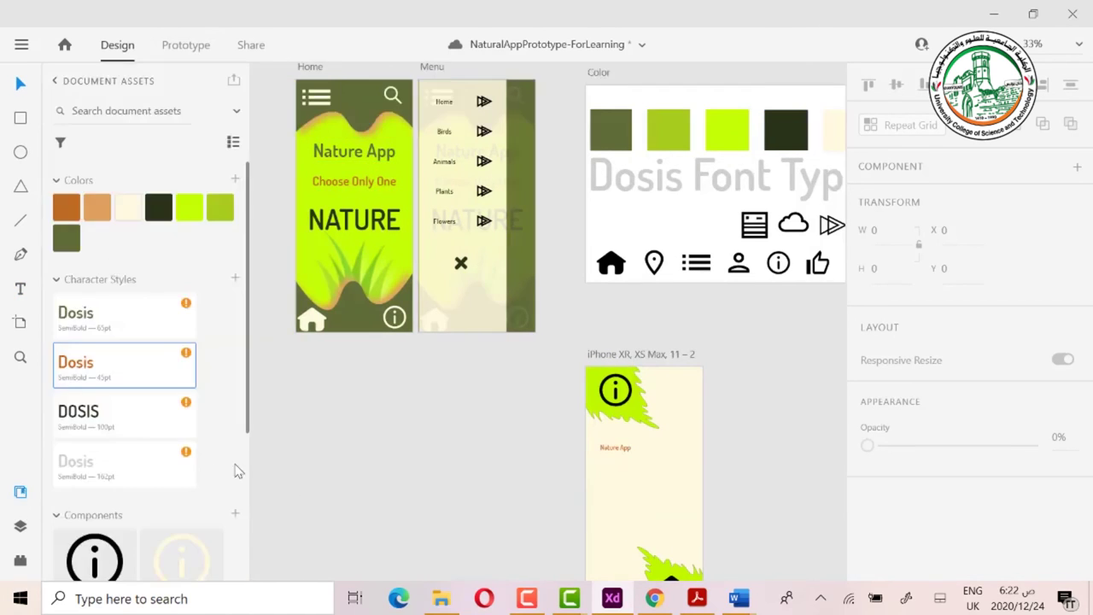
pyautogui.click(615, 448)
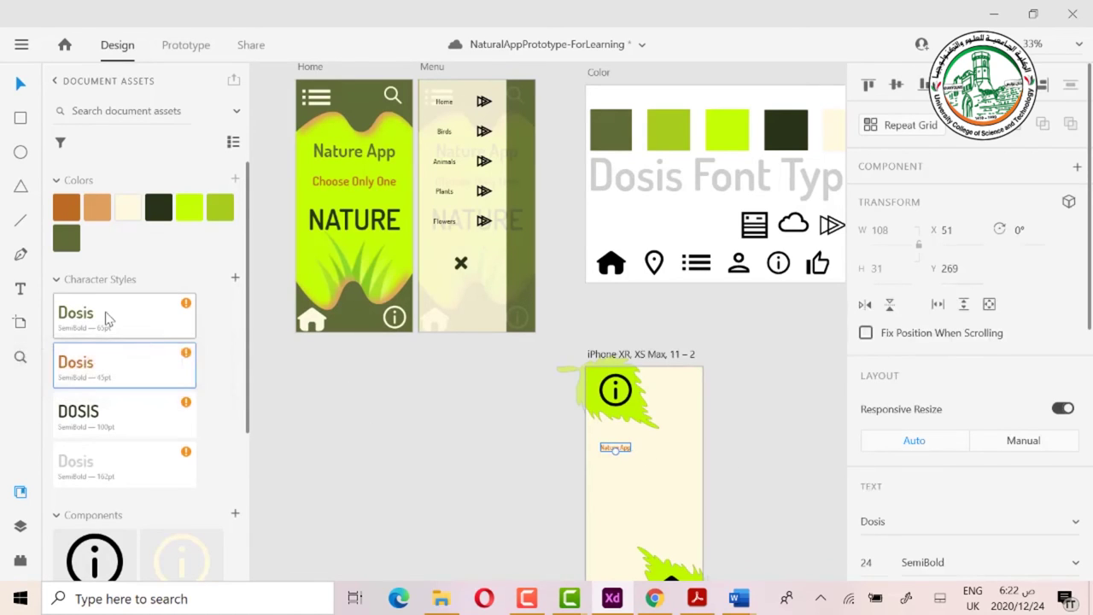
pyautogui.click(109, 319)
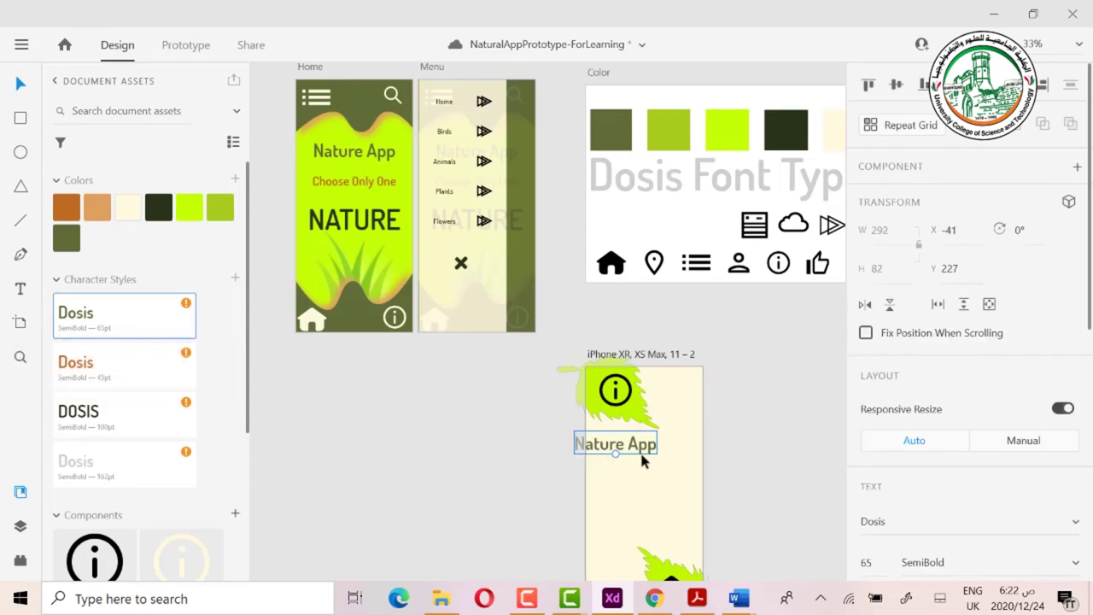
pyautogui.moveTo(643, 459); pyautogui.dragTo(674, 455)
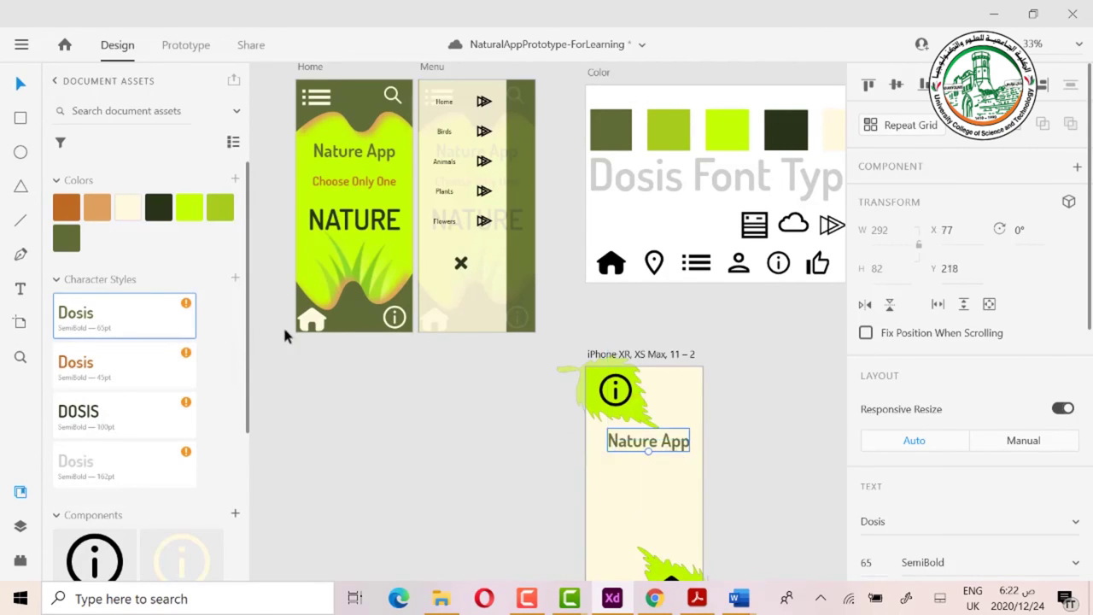
# - Paste the copied paragraph starting "But I must explain to you how all this mistaken idea" as new text below the Nature App title
pyautogui.click(21, 290)
pyautogui.click(606, 488)
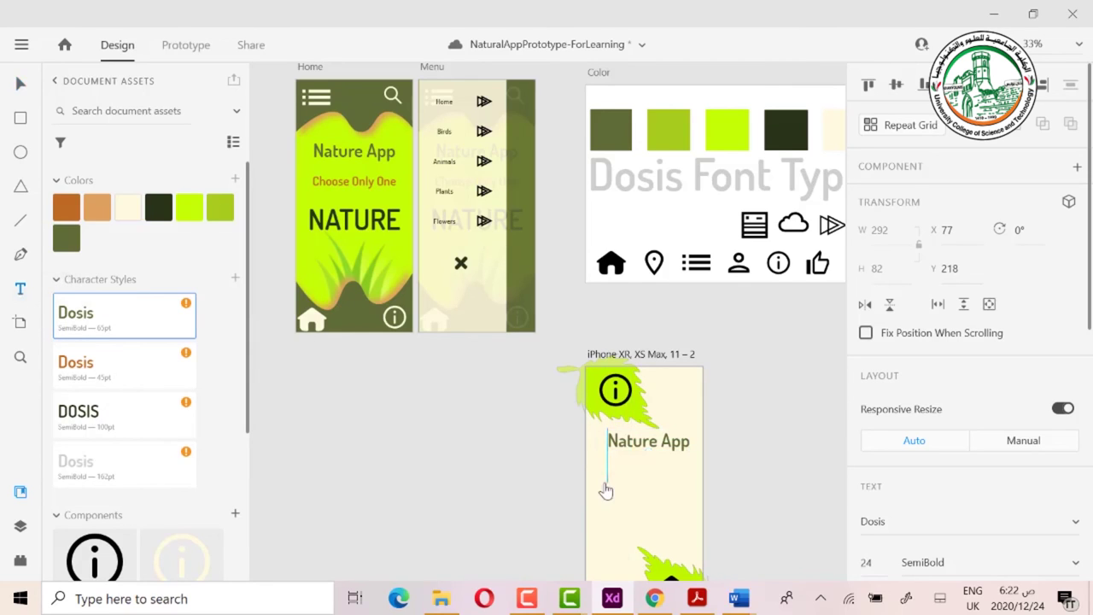
pyautogui.click(606, 489)
pyautogui.hotkey('ctrl', 'v')
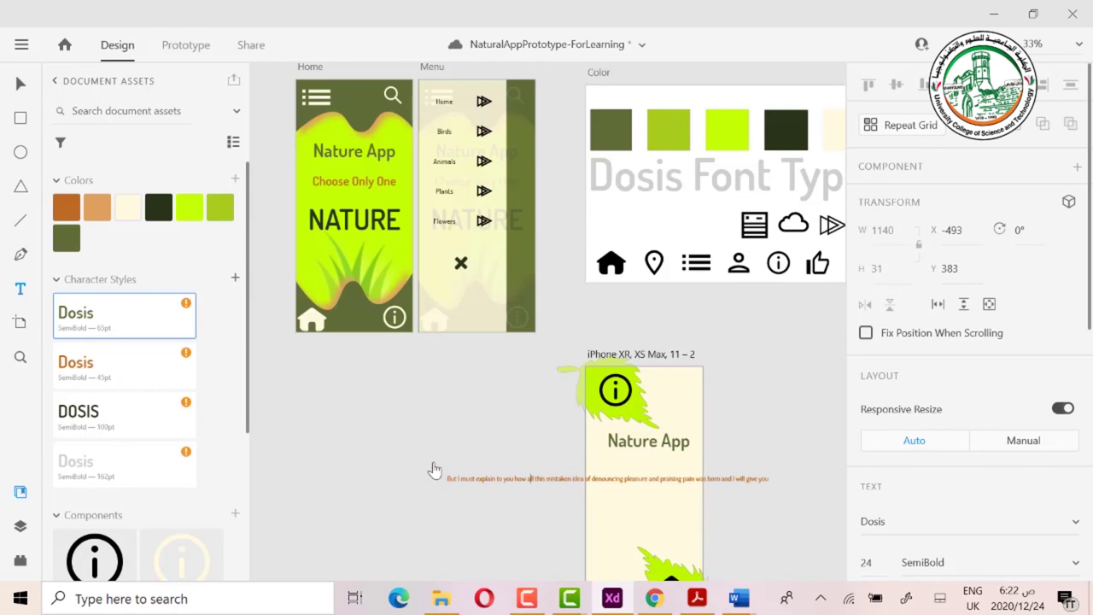
# - Make the paragraph a fixed-size text box and narrow it from both sides to fit within the artboard's width
pyautogui.scroll(-5, 974, 311)
pyautogui.scroll(1, 1004, 291)
pyautogui.click(1024, 334)
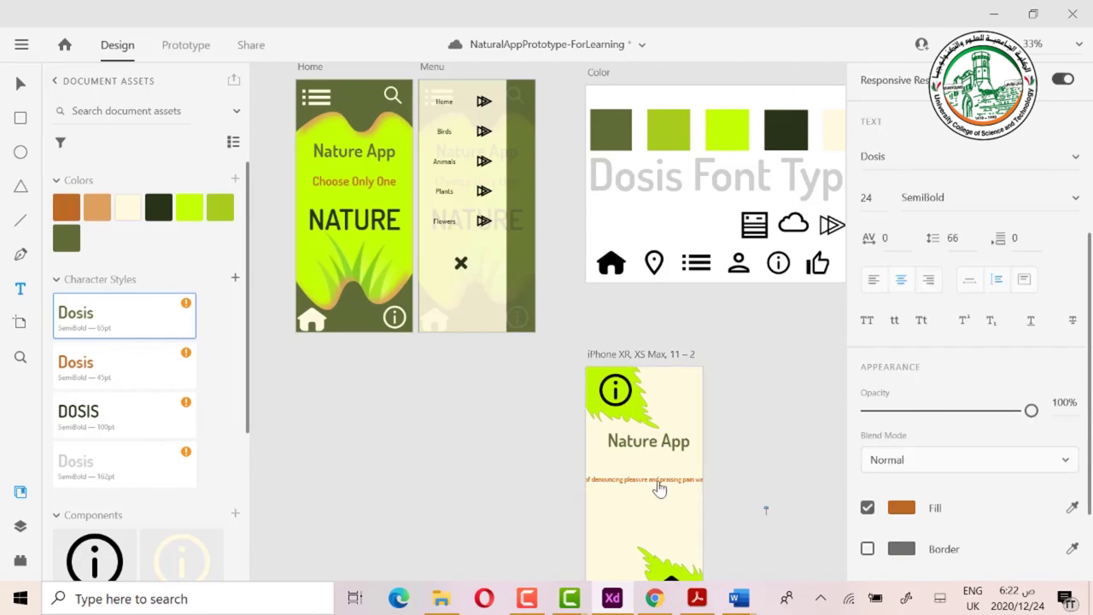
pyautogui.moveTo(768, 506); pyautogui.dragTo(698, 505)
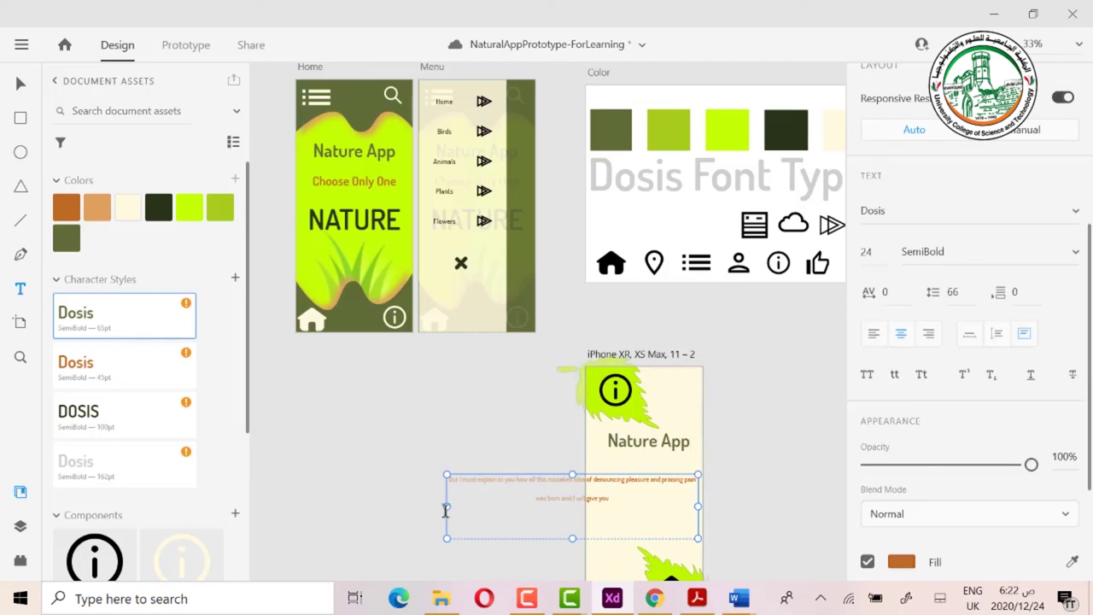
pyautogui.moveTo(445, 507); pyautogui.dragTo(593, 495)
pyautogui.scroll(-1, 642, 481)
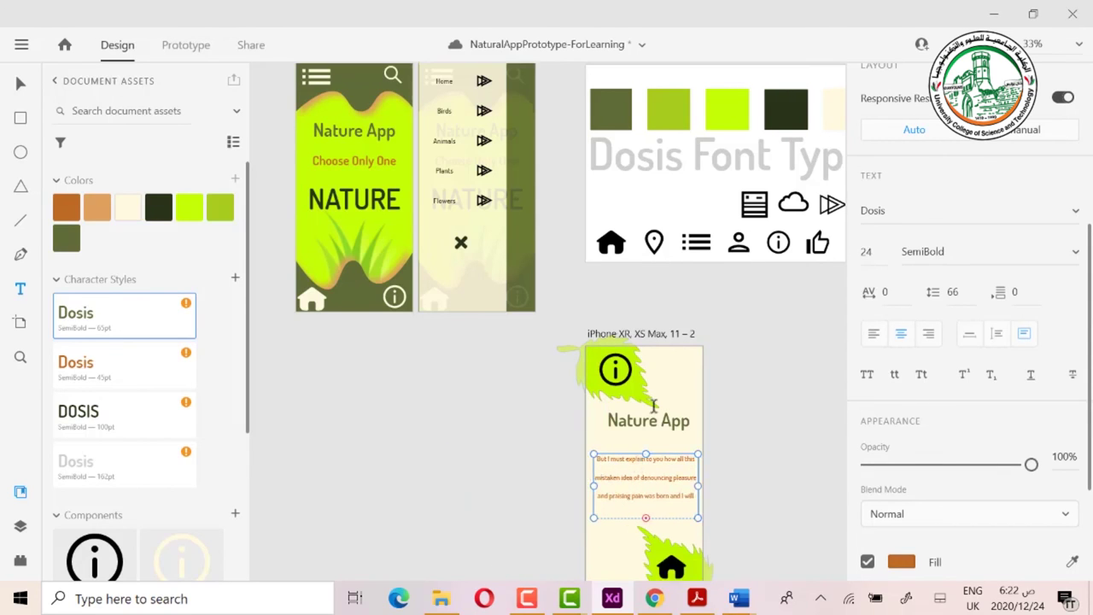
# - Reduce the paragraph's line spacing to 49 and save the document
pyautogui.click(955, 292)
pyautogui.press('Down')
pyautogui.press('Down')
pyautogui.press('Down')
pyautogui.press('Down')
pyautogui.press('Down')
pyautogui.press('Down')
pyautogui.press('Down')
pyautogui.press('Down')
pyautogui.press('Down')
pyautogui.press('Down')
pyautogui.press('Down')
pyautogui.press('Down')
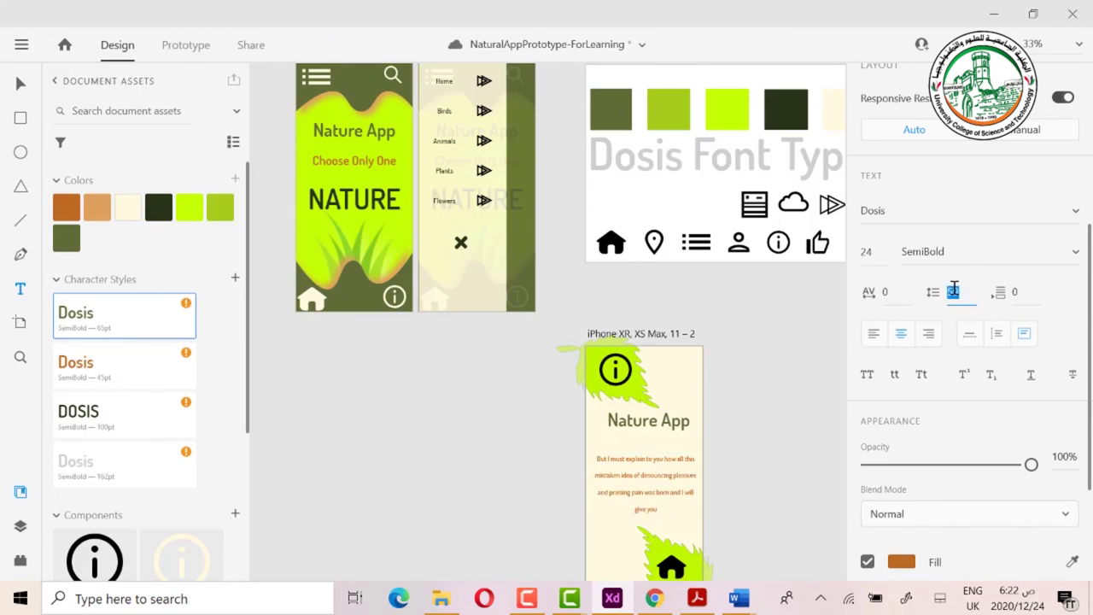
pyautogui.press('Down')
pyautogui.press('Down')
pyautogui.press('Down')
pyautogui.press('Down')
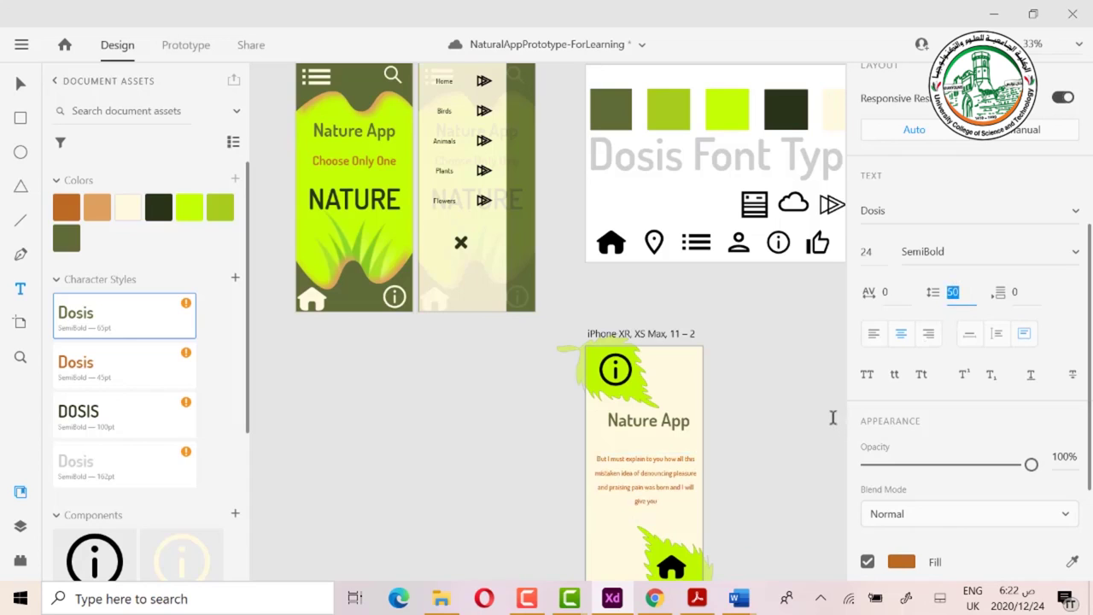
pyautogui.press('Down')
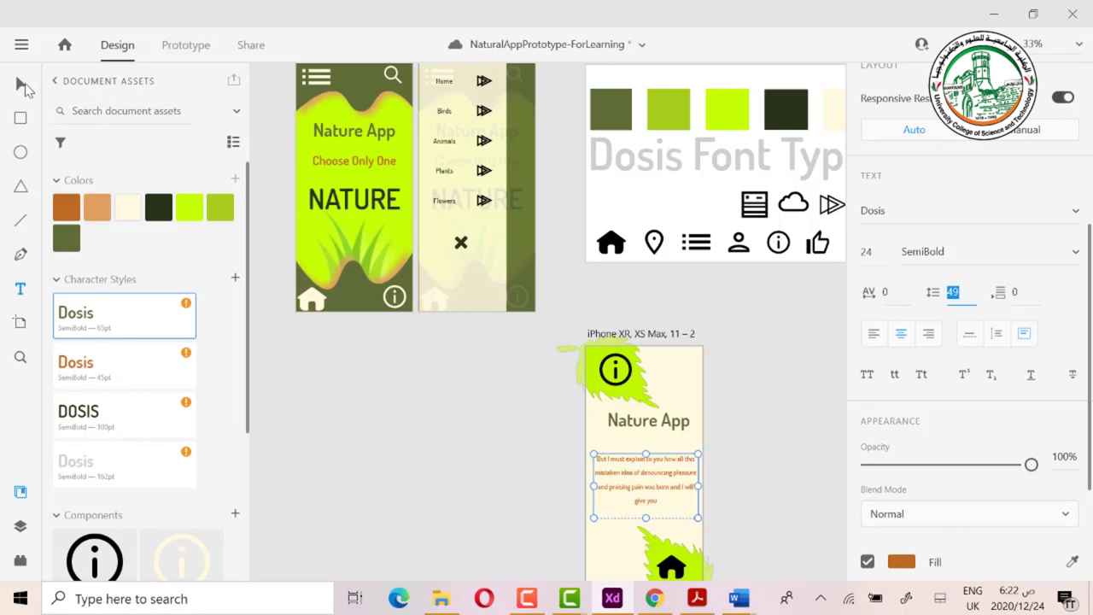
pyautogui.scroll(-2, 665, 473)
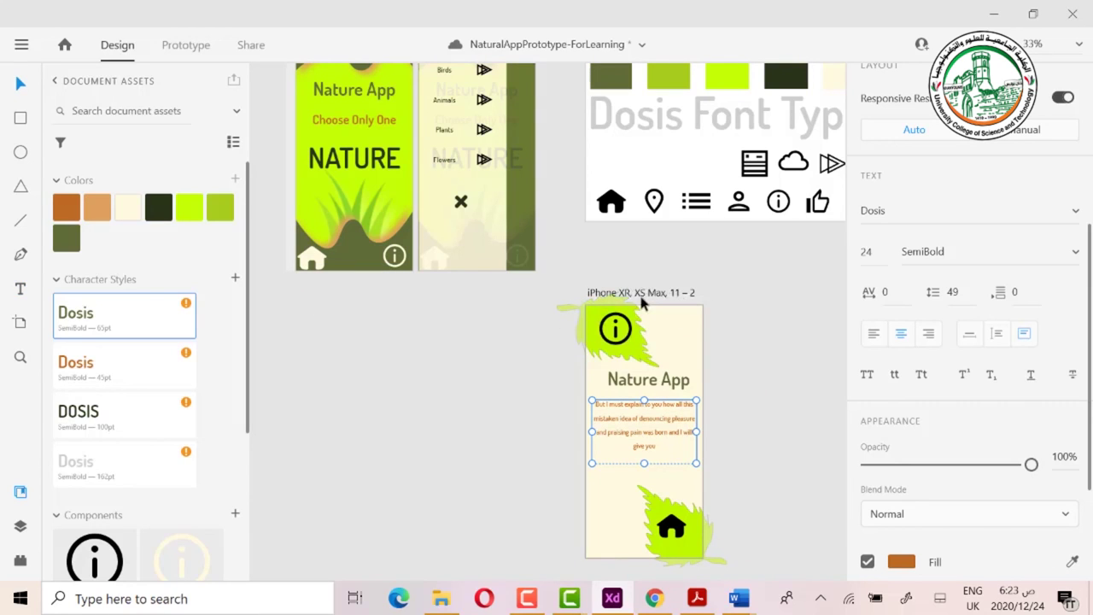
pyautogui.hotkey('ctrl', 's')
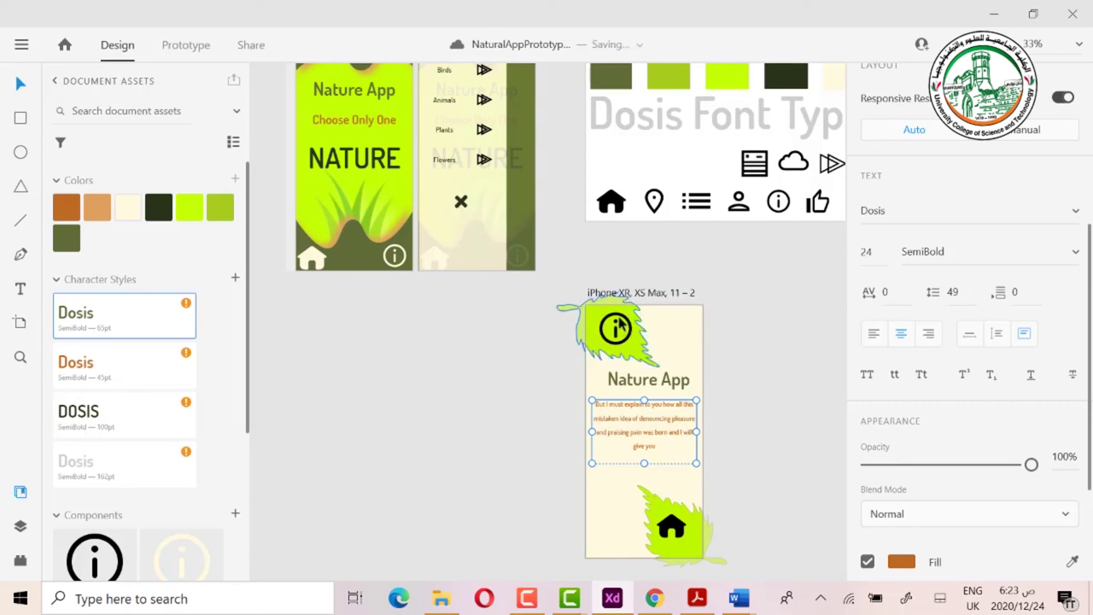